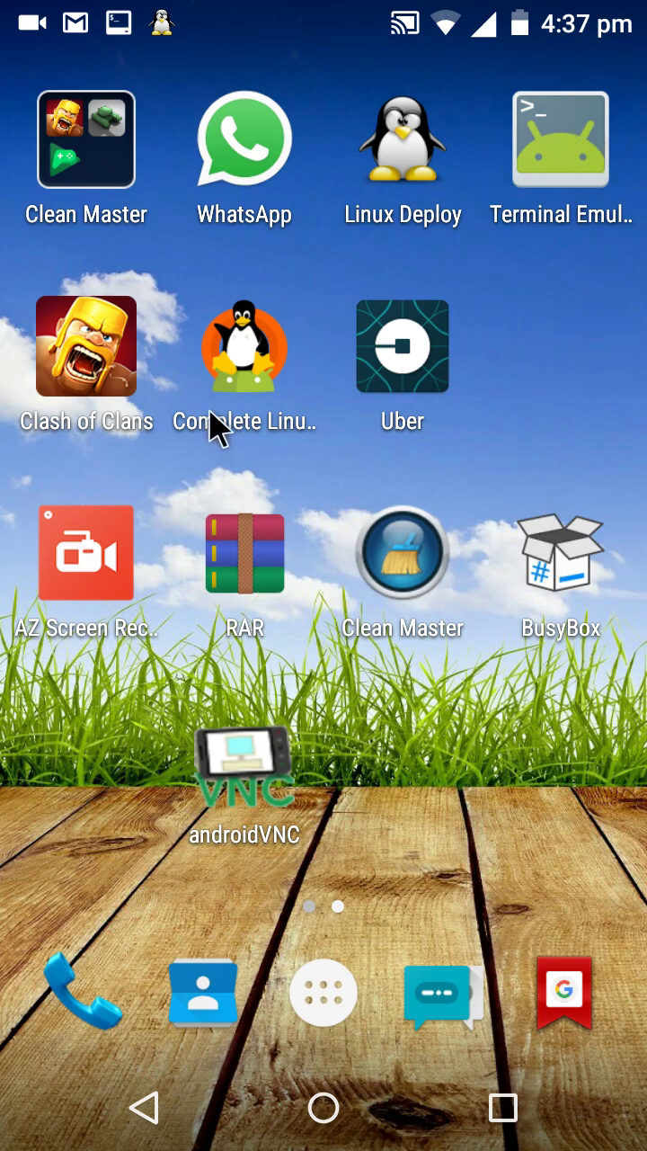
- Read the Kali Linux install guide's download page in Complete Linux Installer, then close the app
left_click(235, 359)
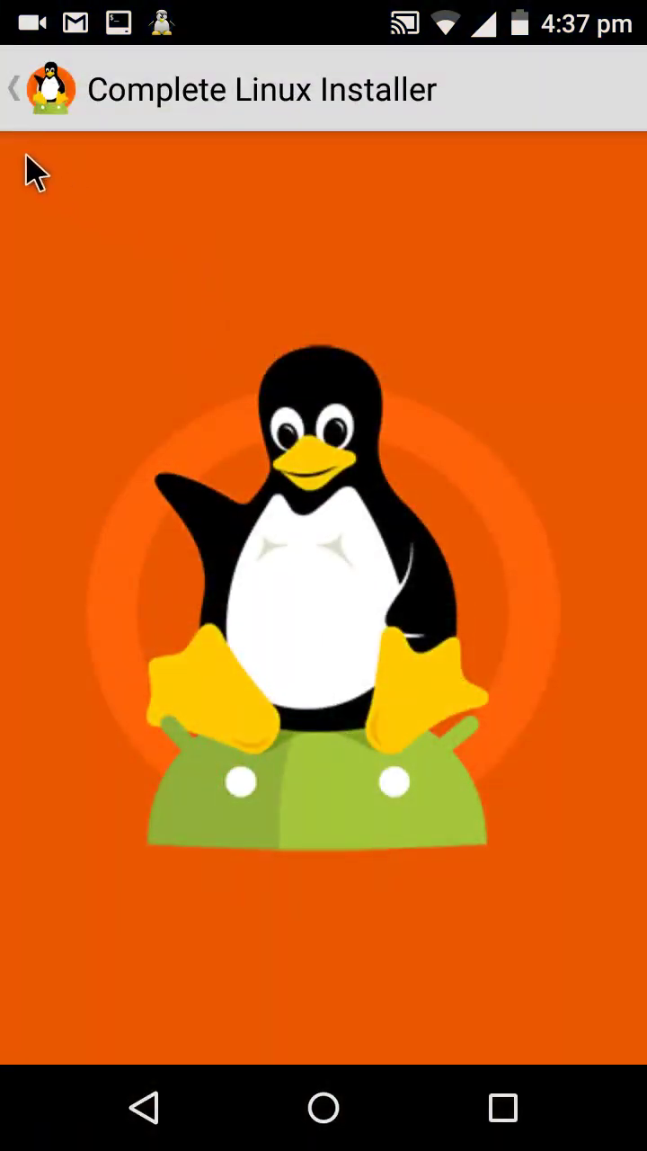
left_click(21, 90)
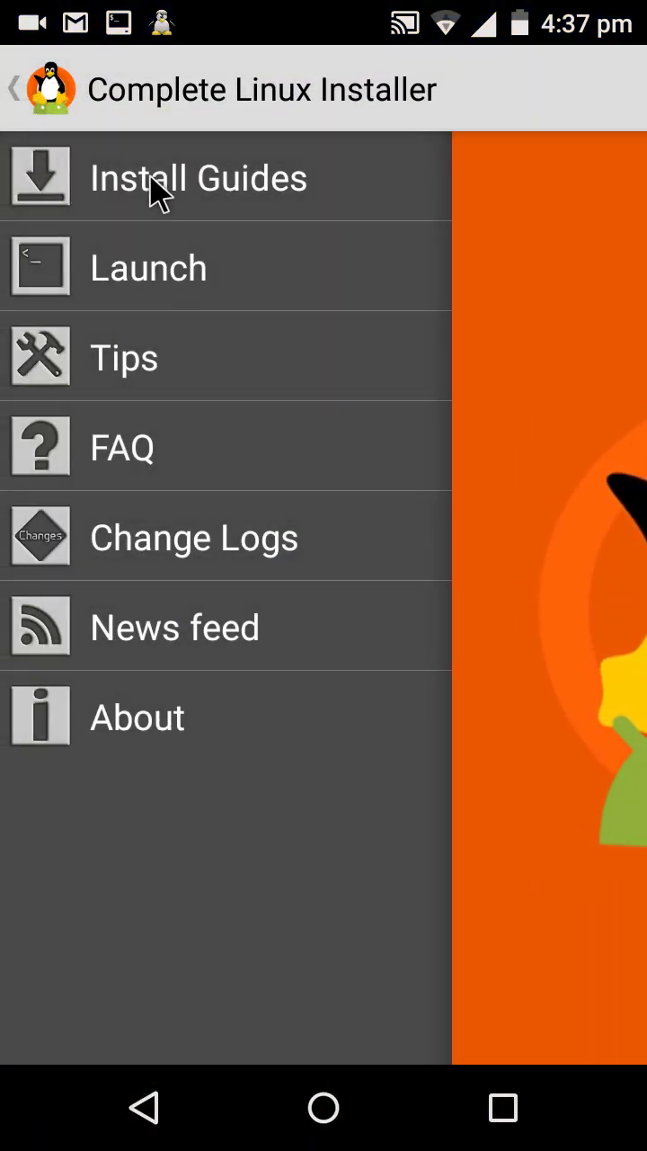
left_click(149, 173)
left_click(353, 656)
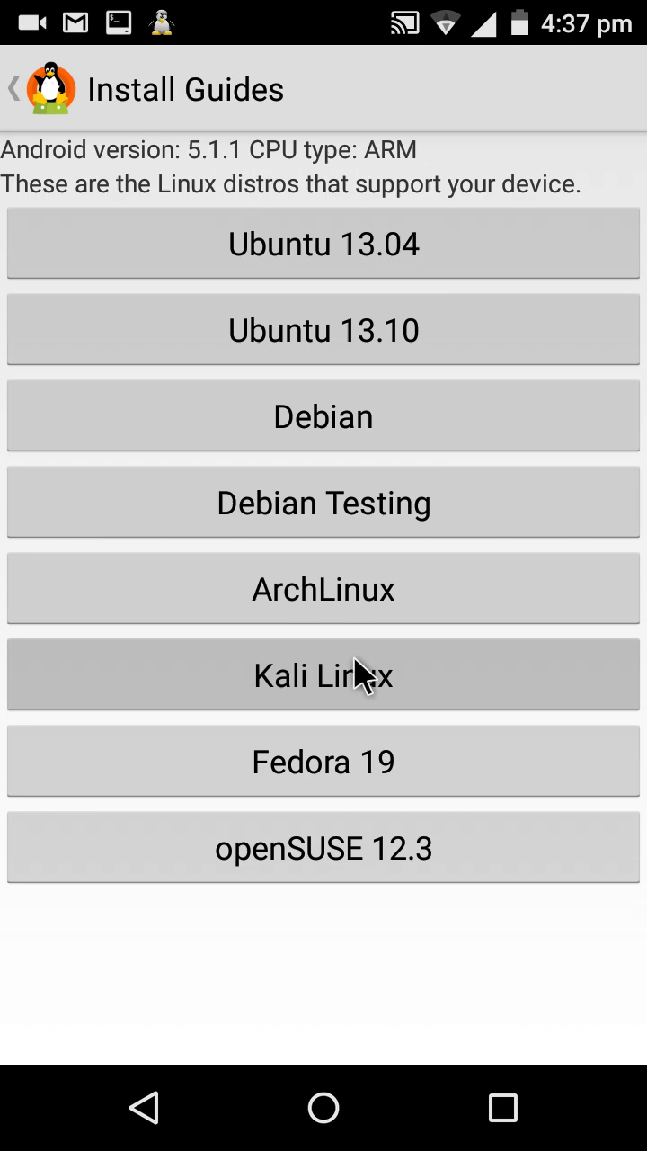
left_click(250, 209)
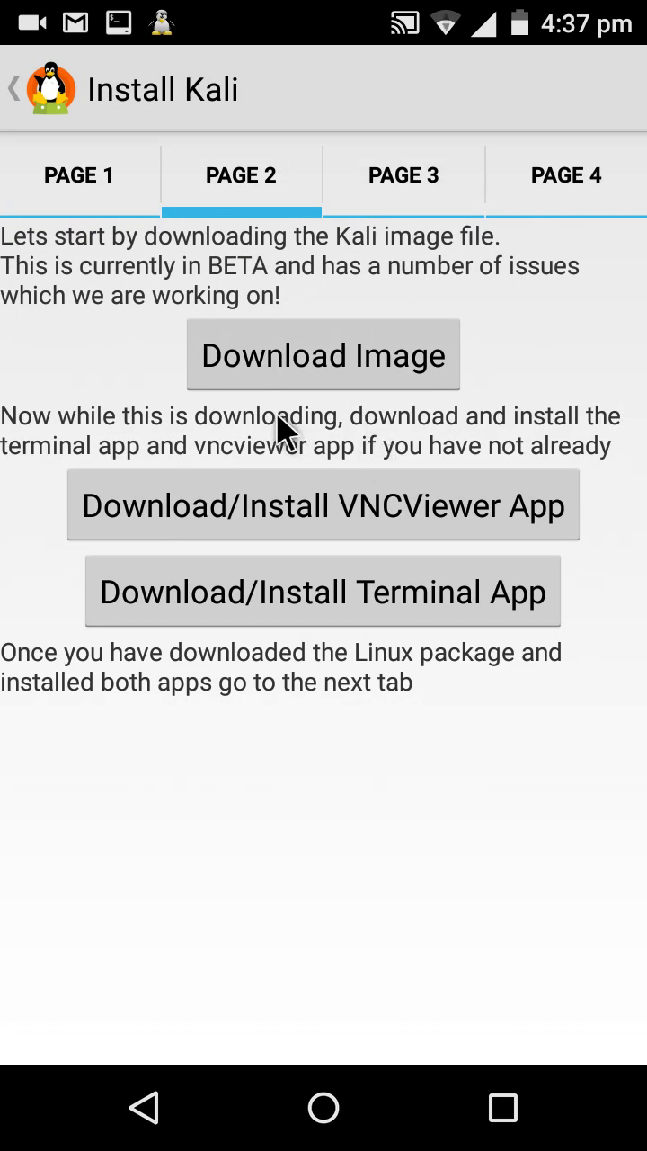
left_click(489, 1109)
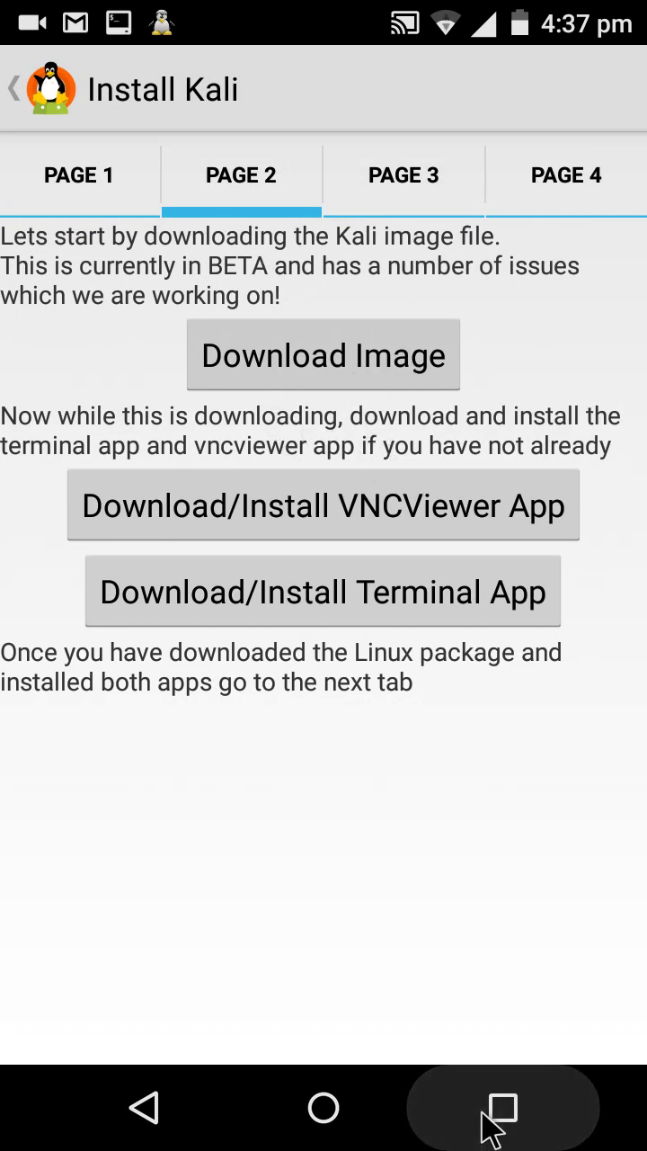
left_click_drag(419, 848, 5, 841)
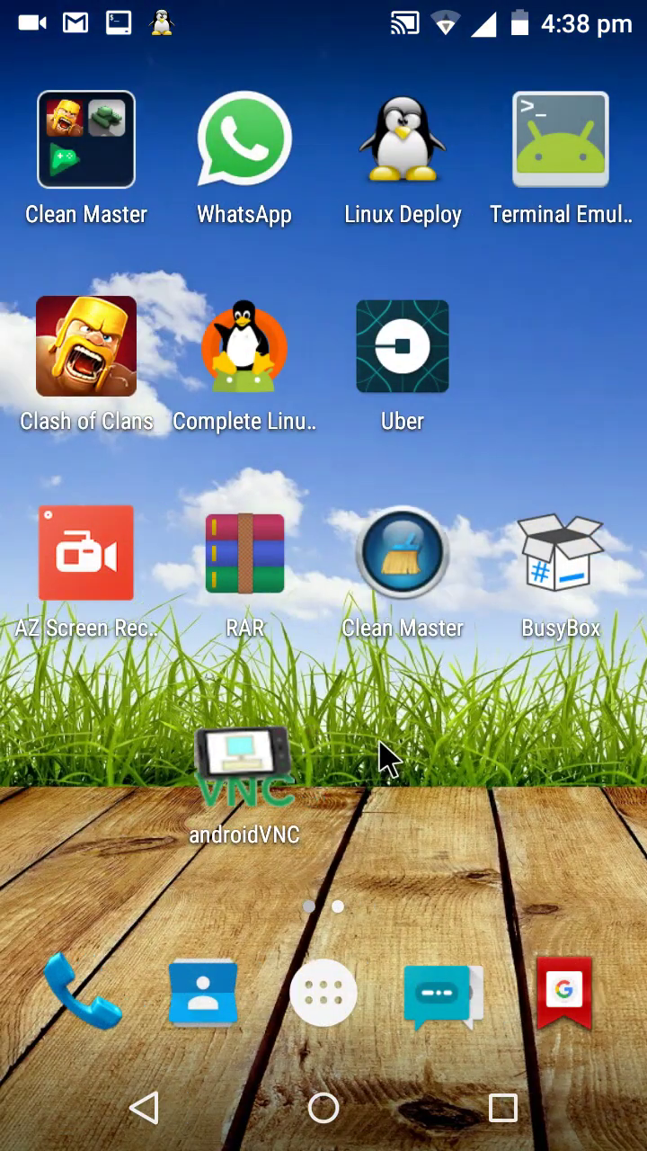
- In RAR, confirm the Kali zip is in Download and kali.img (3.73 GB) is in the kali folder
left_click_drag(380, 744, 8, 1023)
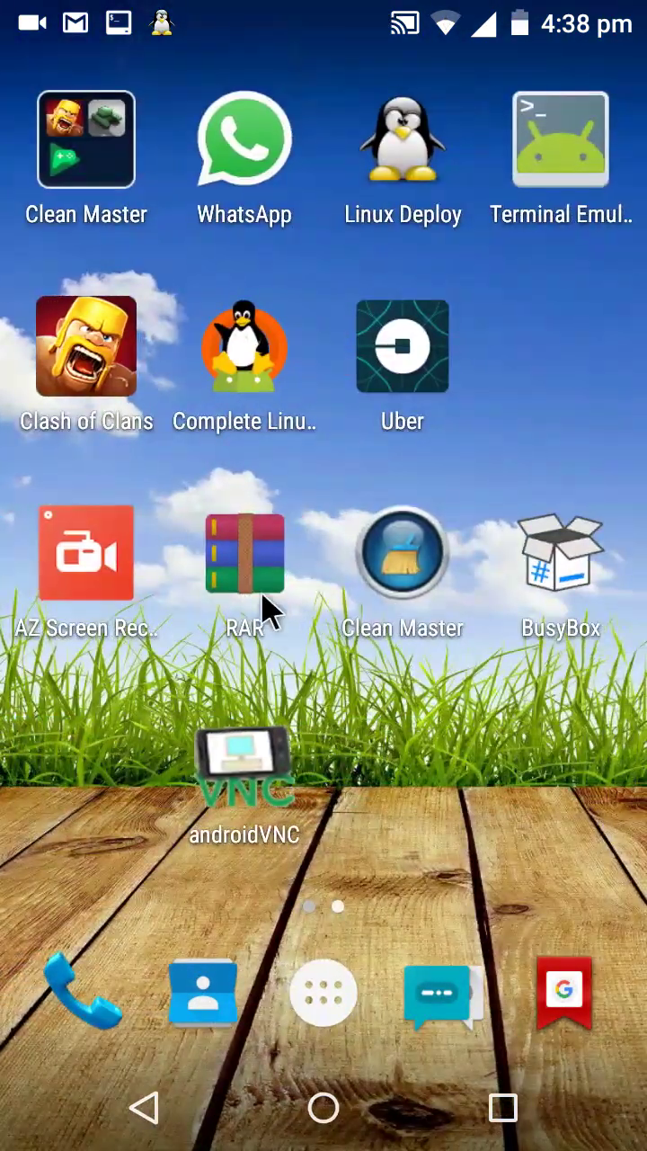
left_click(241, 566)
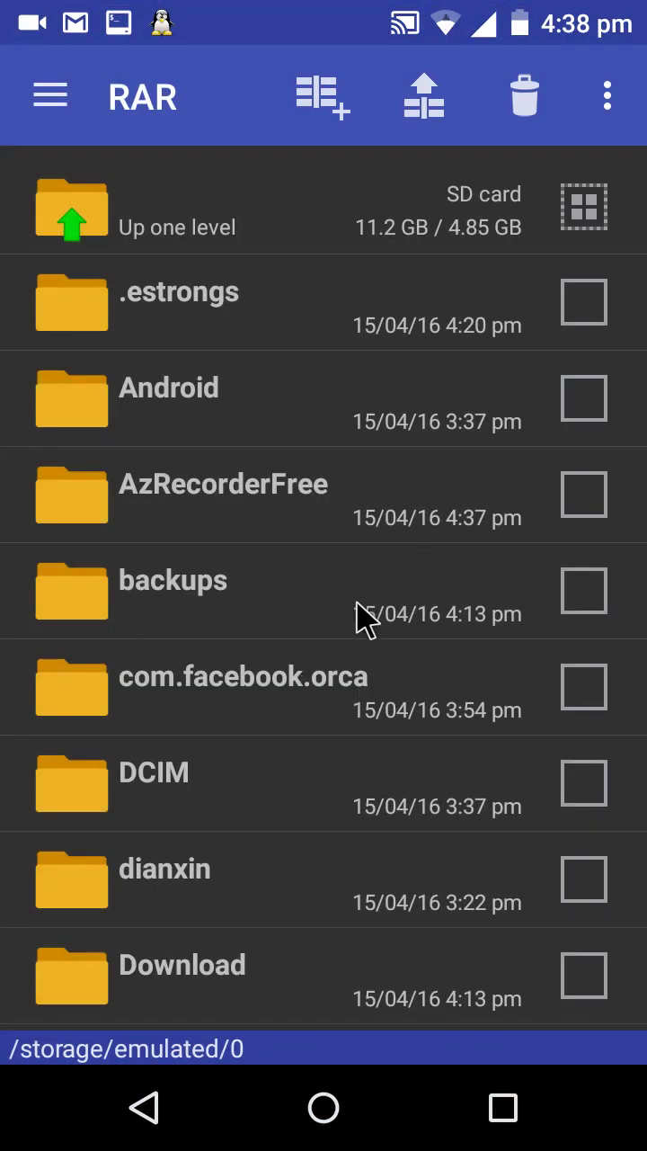
scroll(288, 657, "down", 2)
left_click(240, 860)
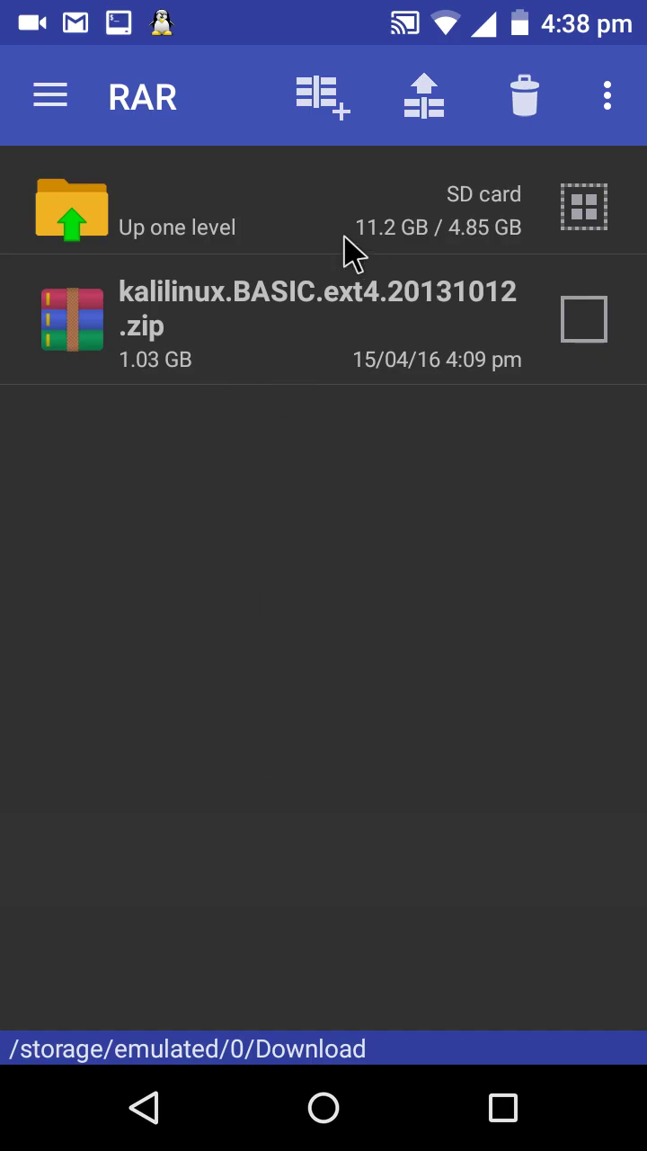
left_click(288, 205)
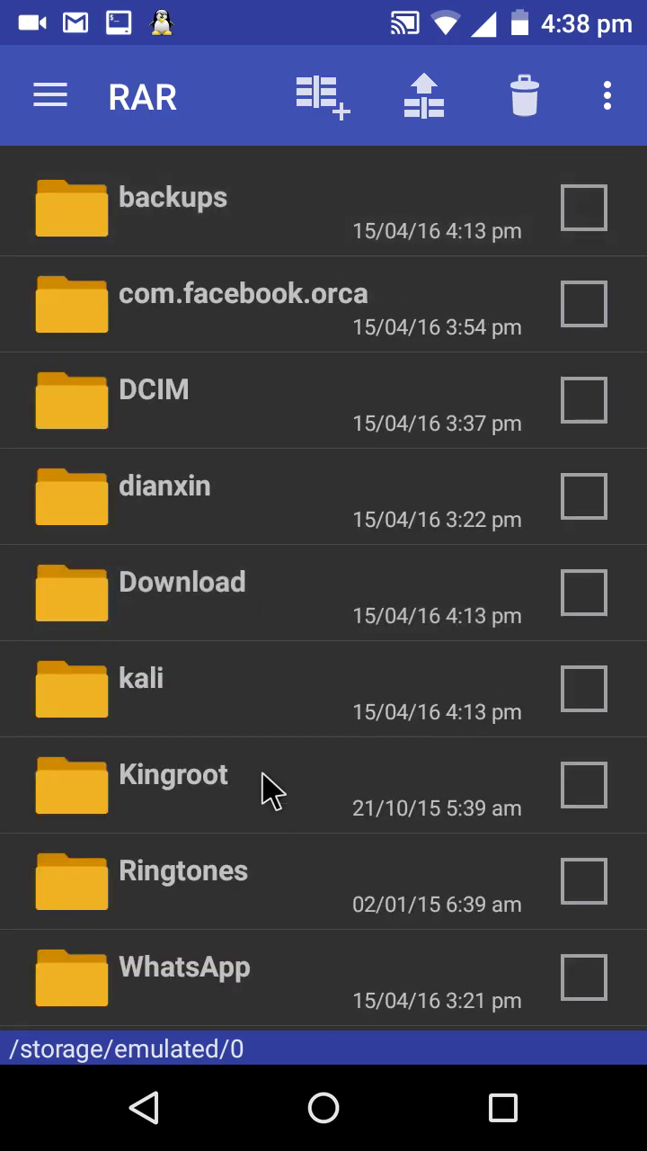
left_click(152, 703)
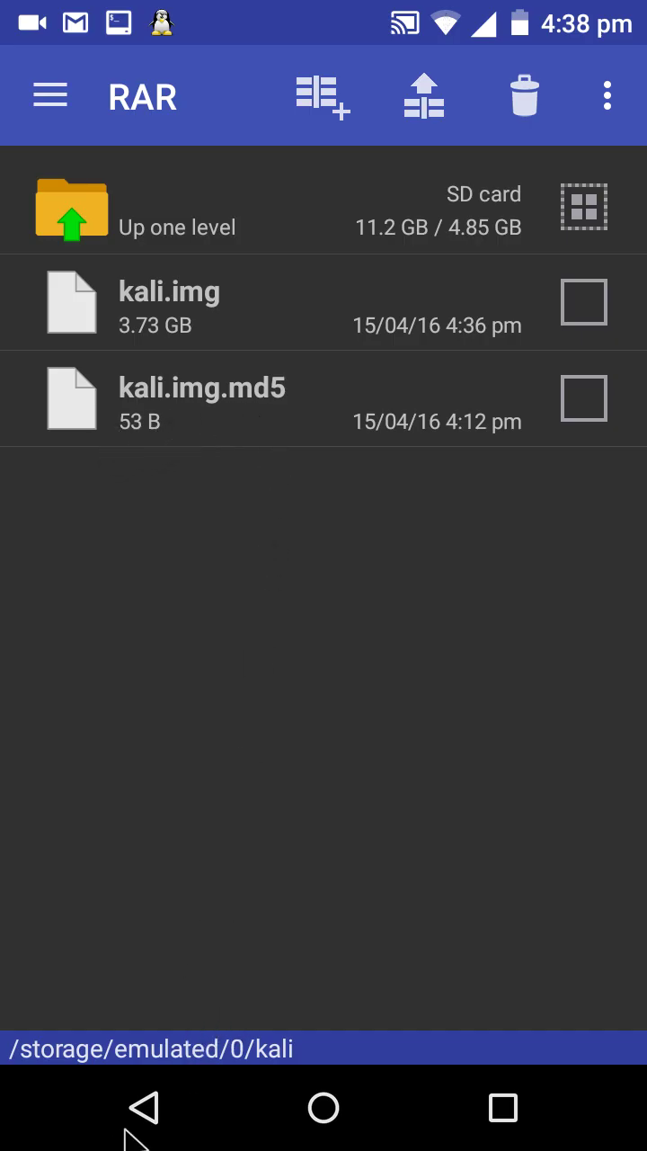
left_click(206, 219)
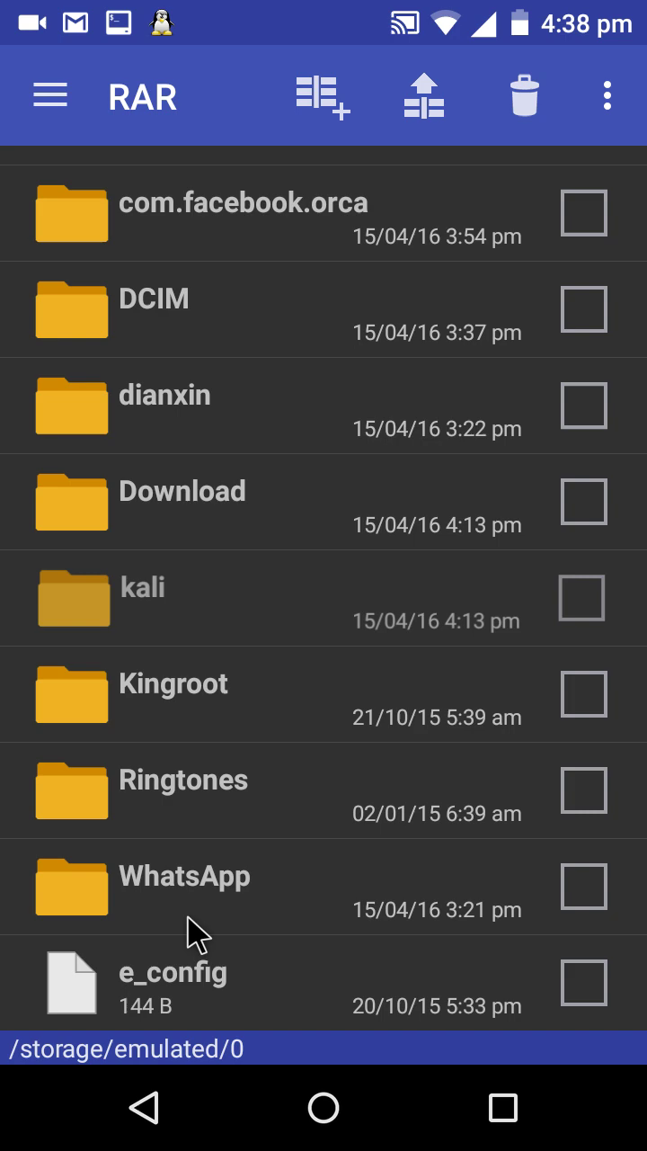
left_click(497, 1118)
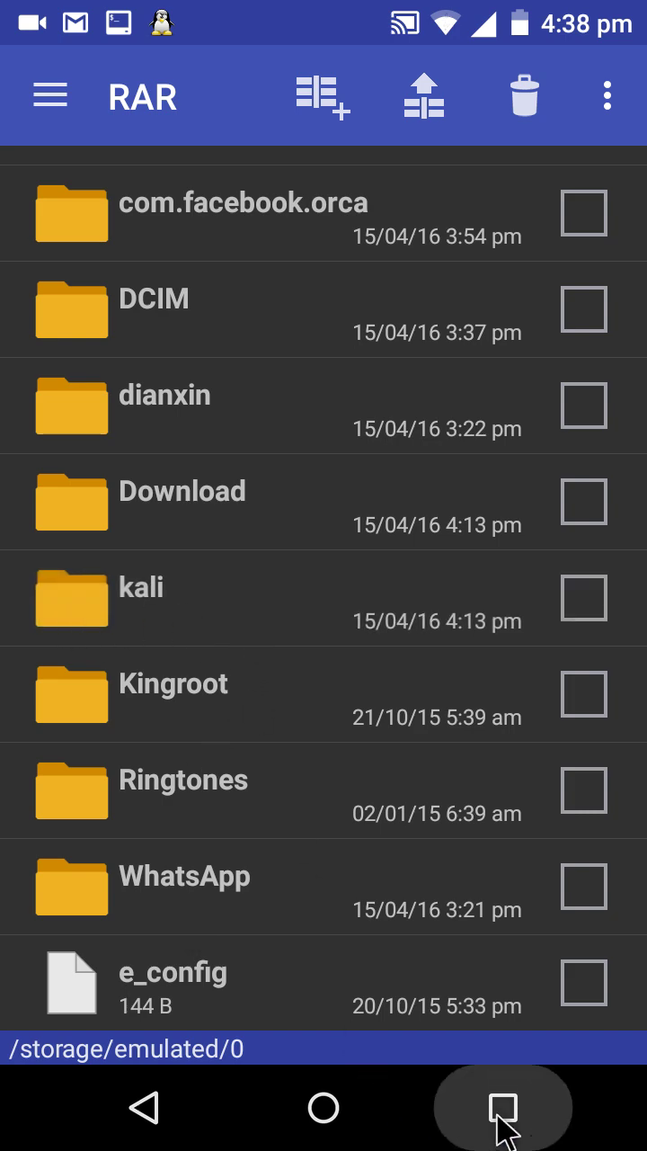
- Close RAR and remove the currently installed BusyBox from the system
left_click_drag(64, 809, 13, 822)
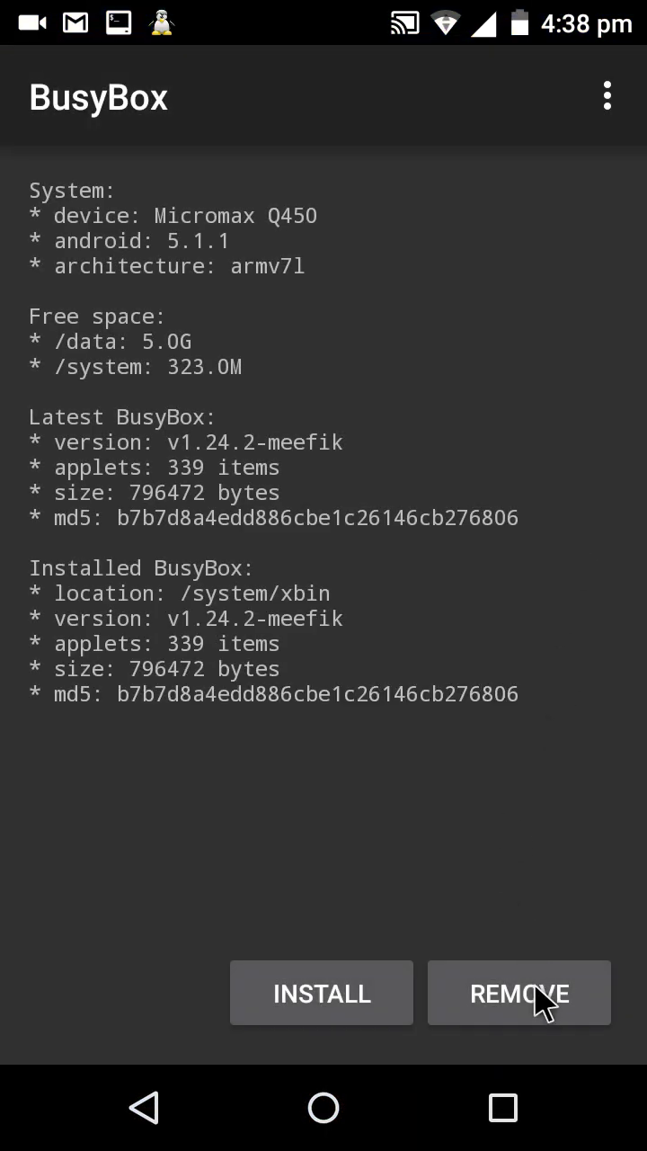
left_click(544, 1000)
left_click(539, 645)
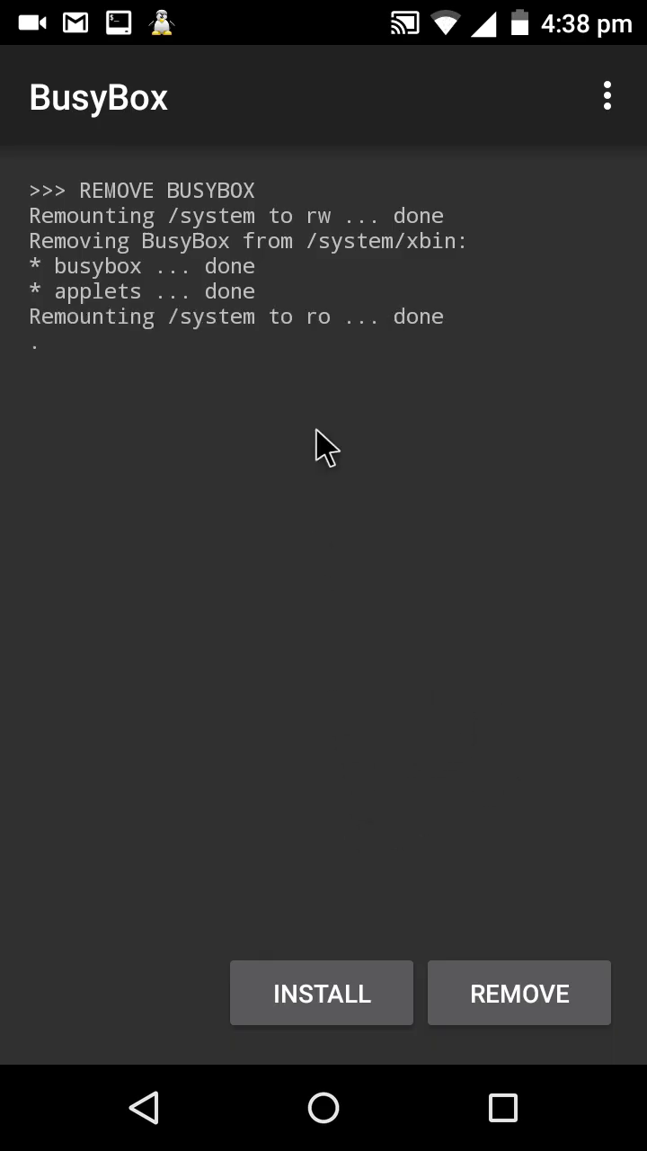
- Install BusyBox fresh into /system/xbin and go to the recent-apps screen
left_click(316, 1007)
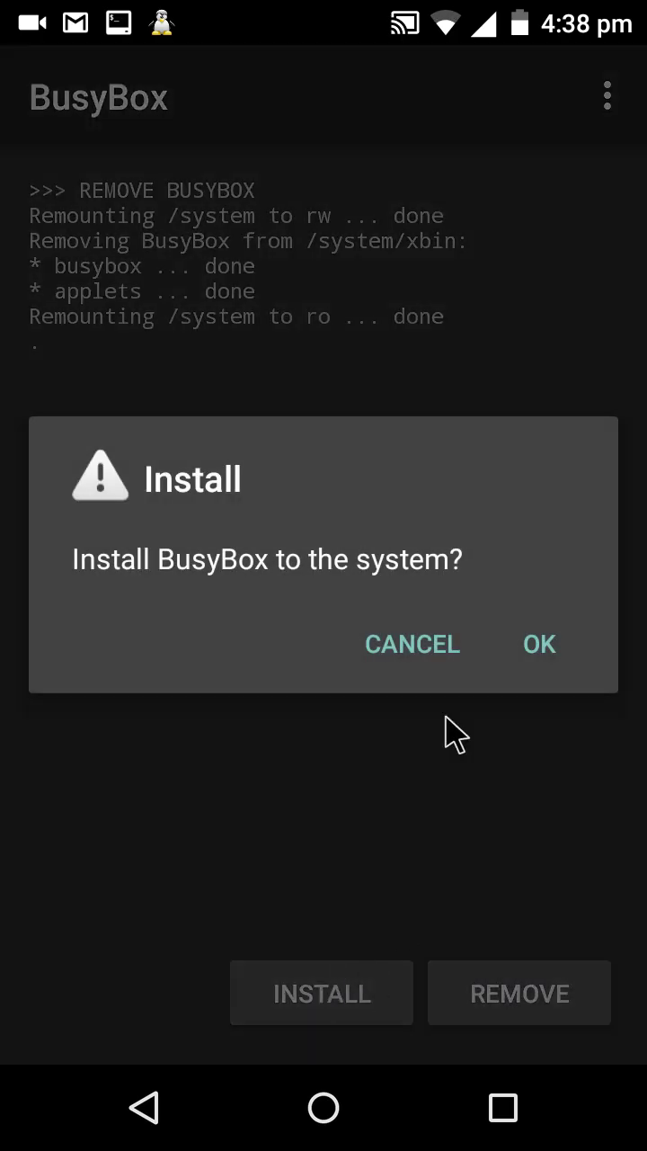
left_click(540, 644)
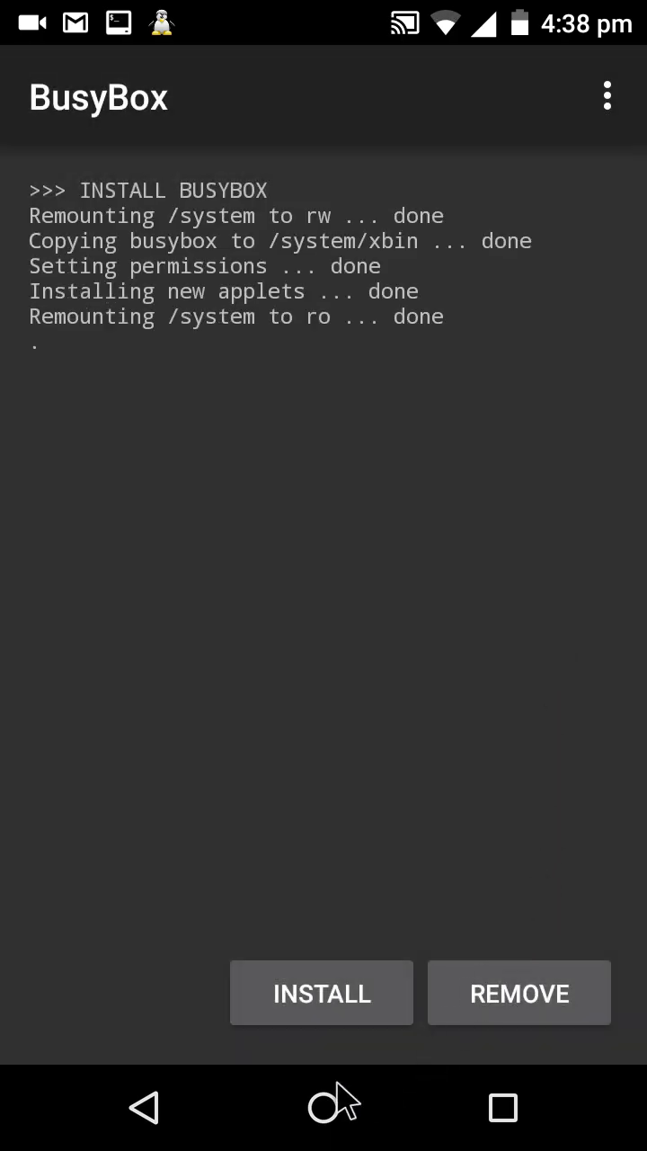
left_click(337, 1124)
left_click(511, 1108)
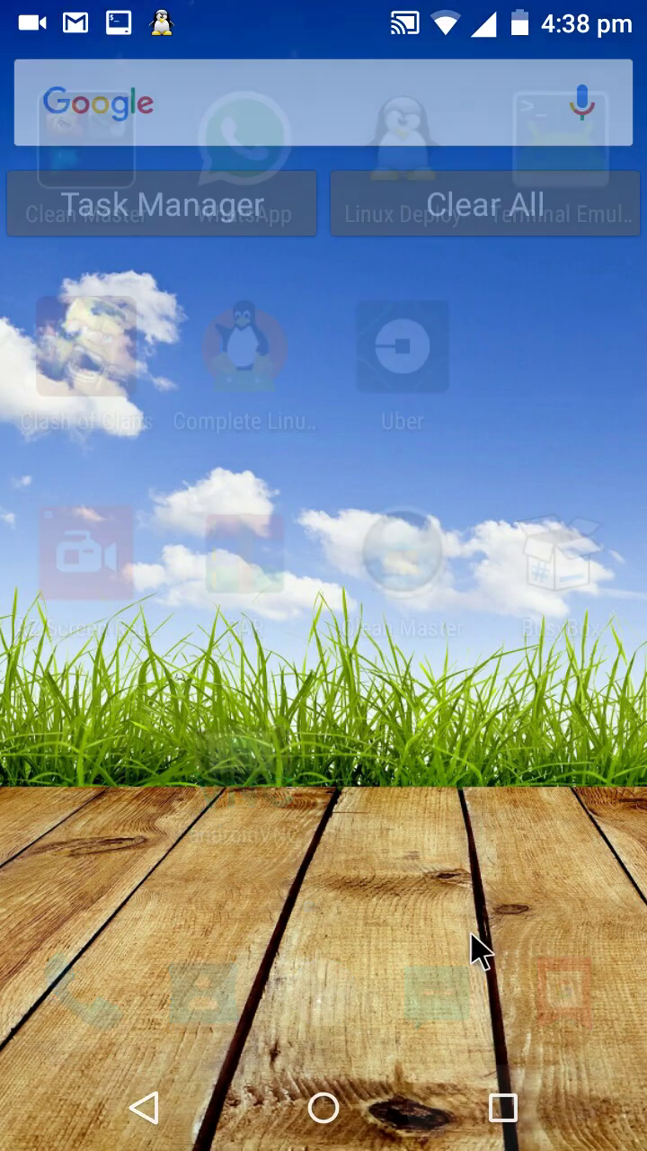
- Open Linux Deploy's container properties and review the Kali Linux, sana, armhf and kali.img path settings
left_click_drag(432, 755, 563, 534)
left_click(382, 143)
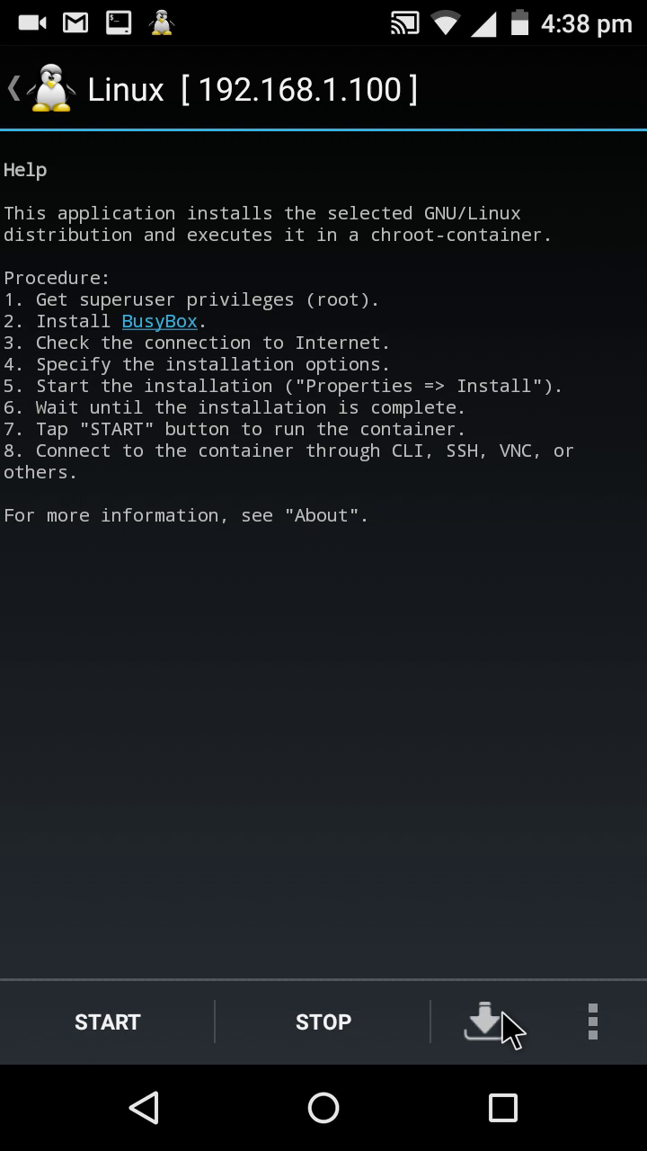
left_click(484, 1016)
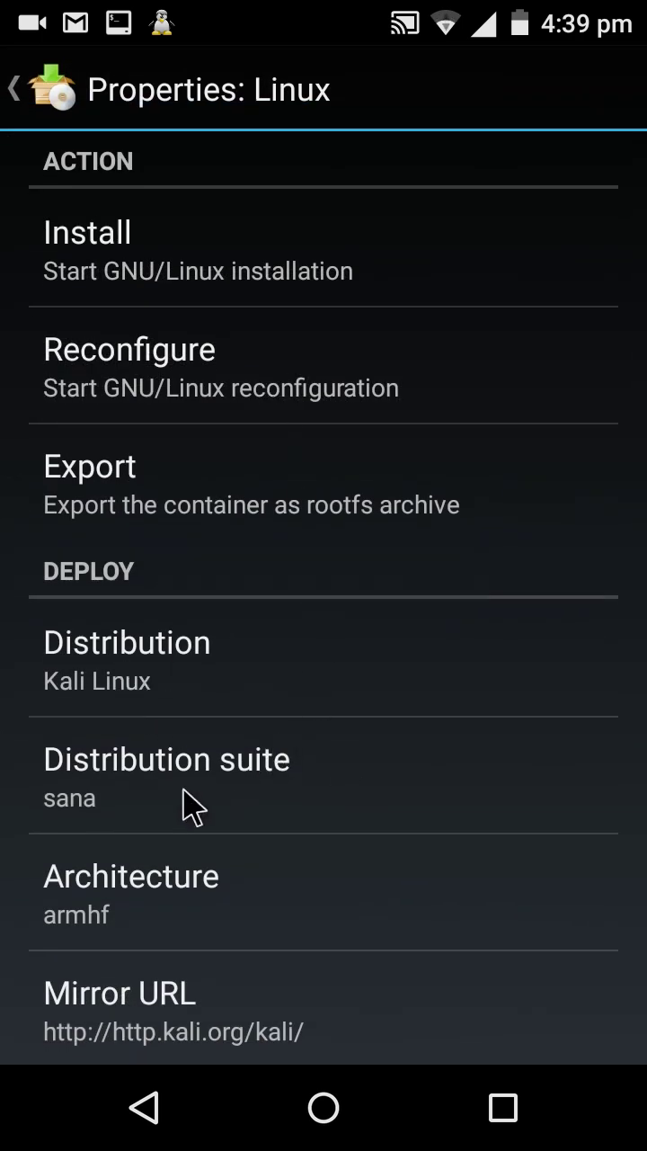
scroll(183, 791, "down", 2)
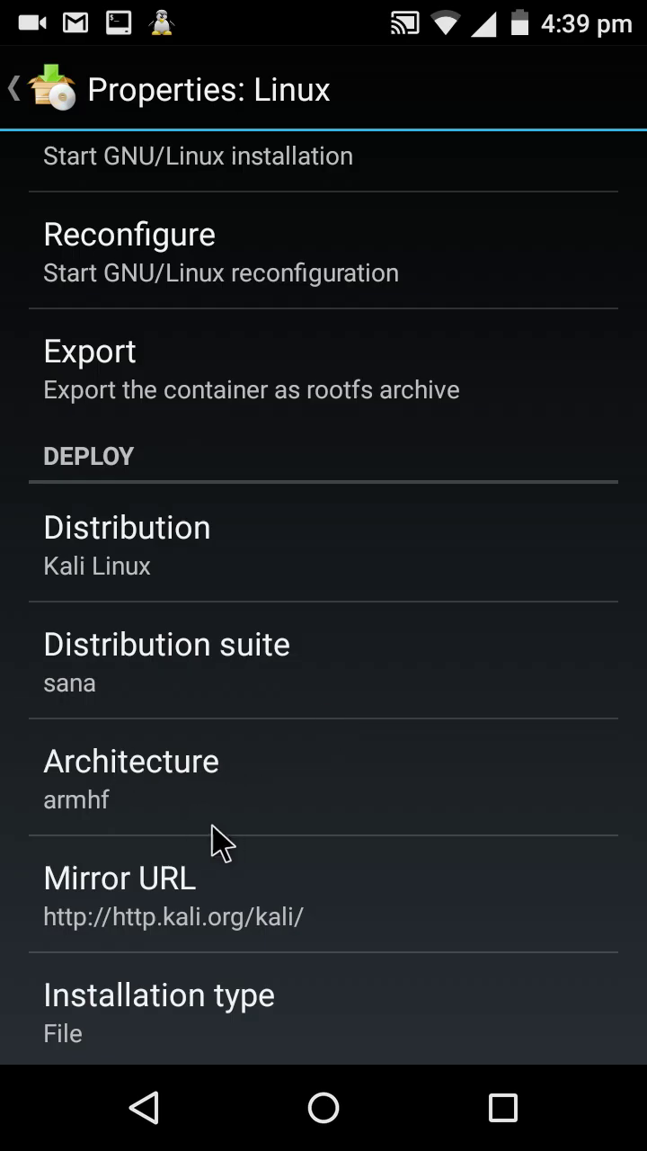
scroll(247, 784, "down", 4)
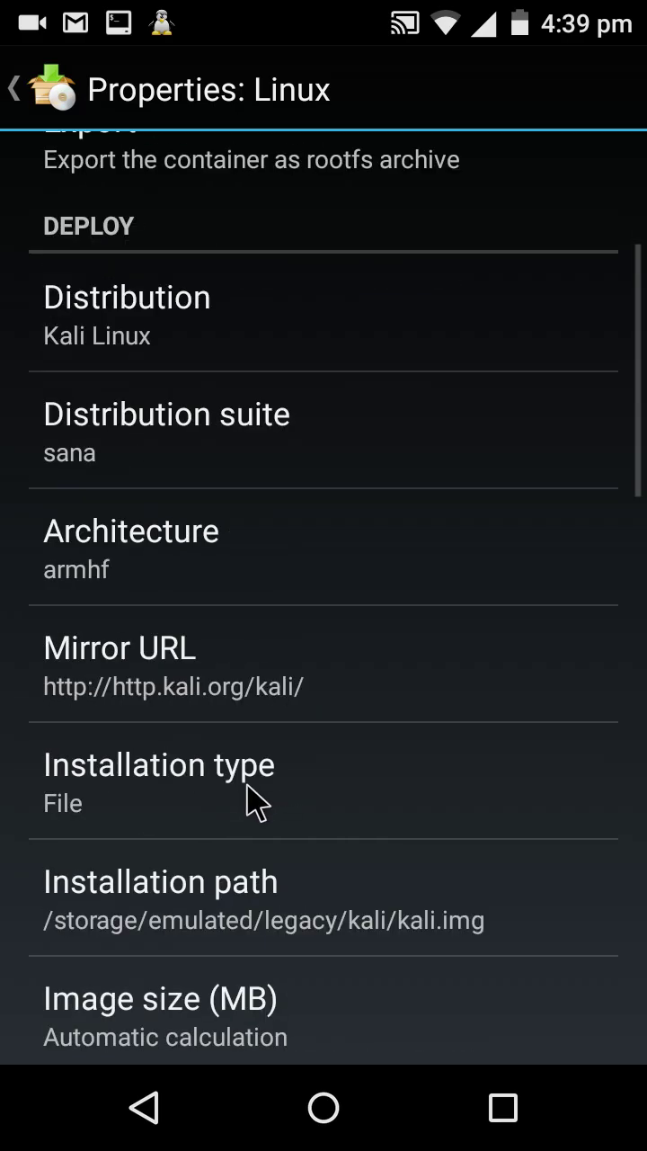
scroll(246, 784, "down", 2)
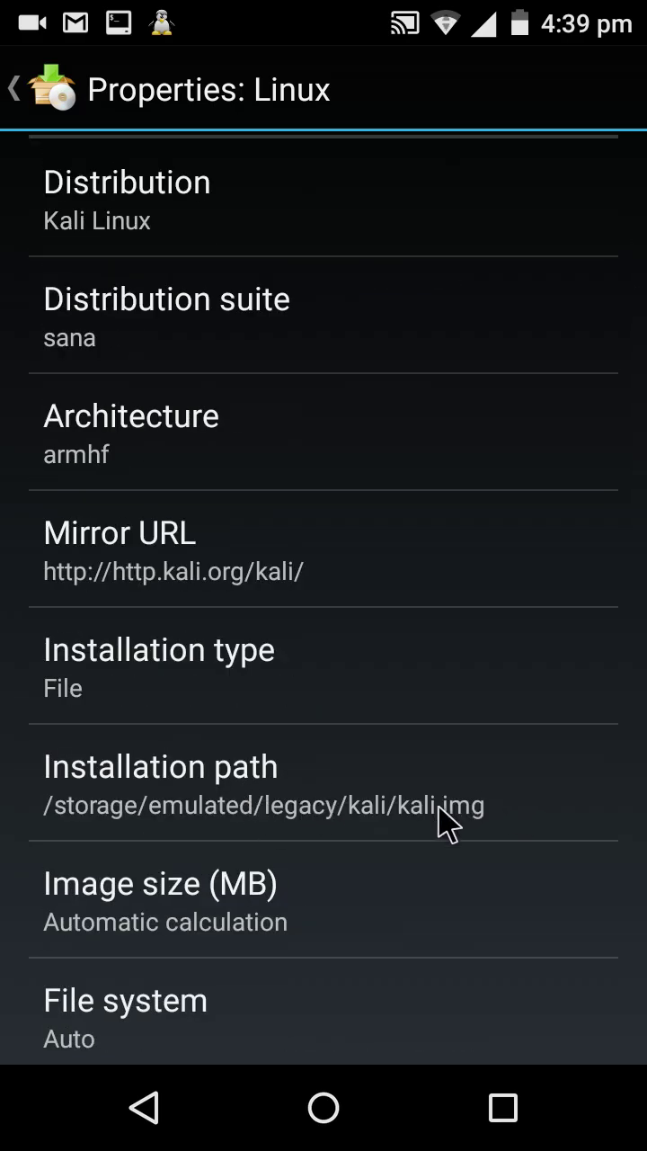
left_click(333, 790)
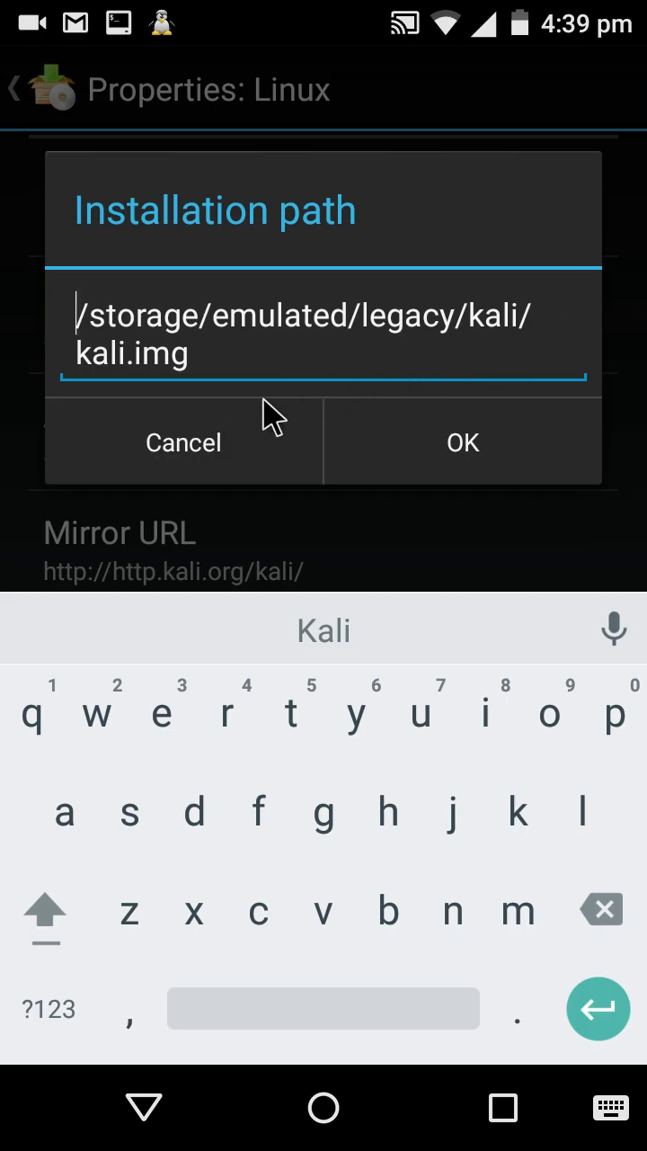
left_click(203, 415)
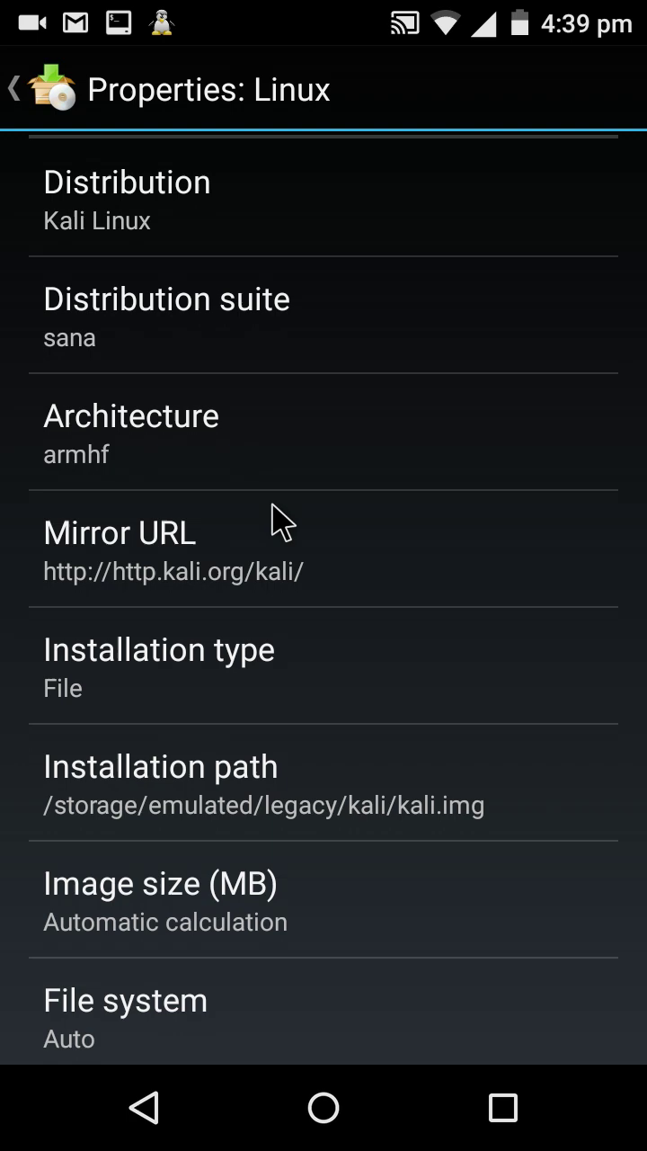
scroll(352, 710, "down", 10)
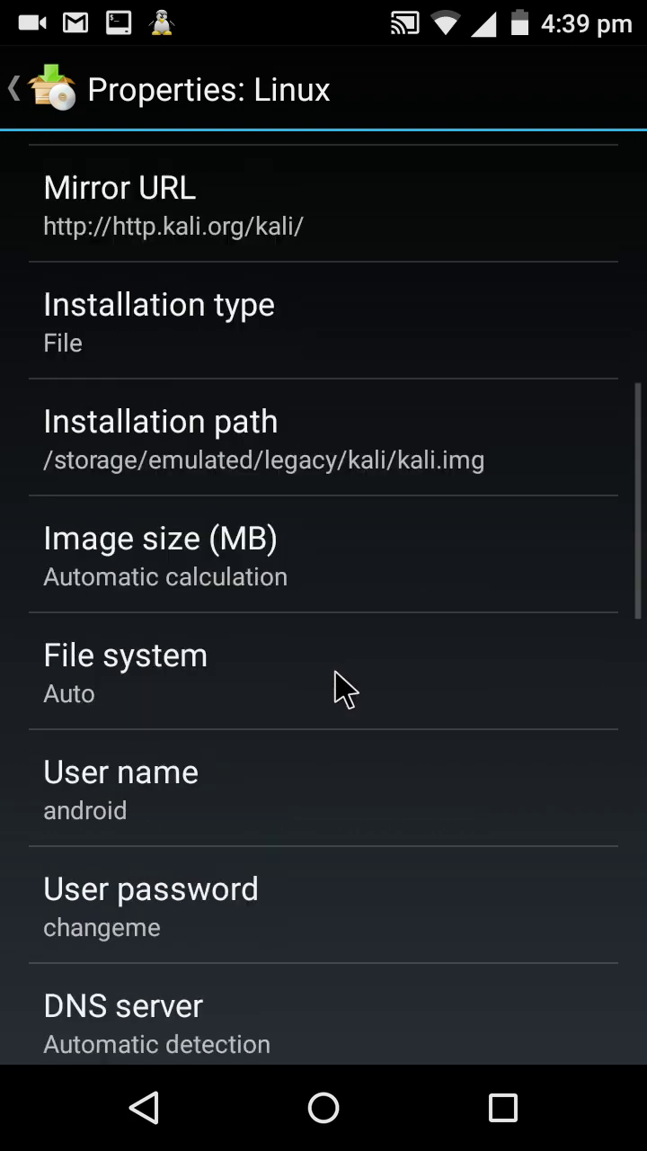
scroll(342, 690, "down", 13)
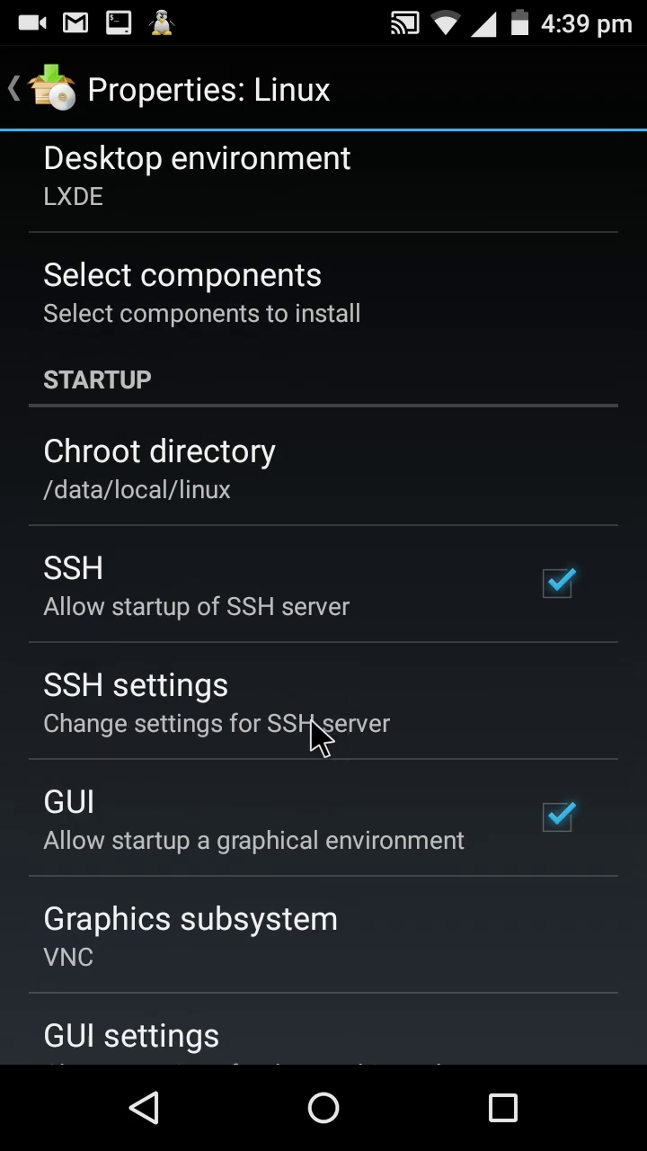
scroll(186, 944, "down", 2)
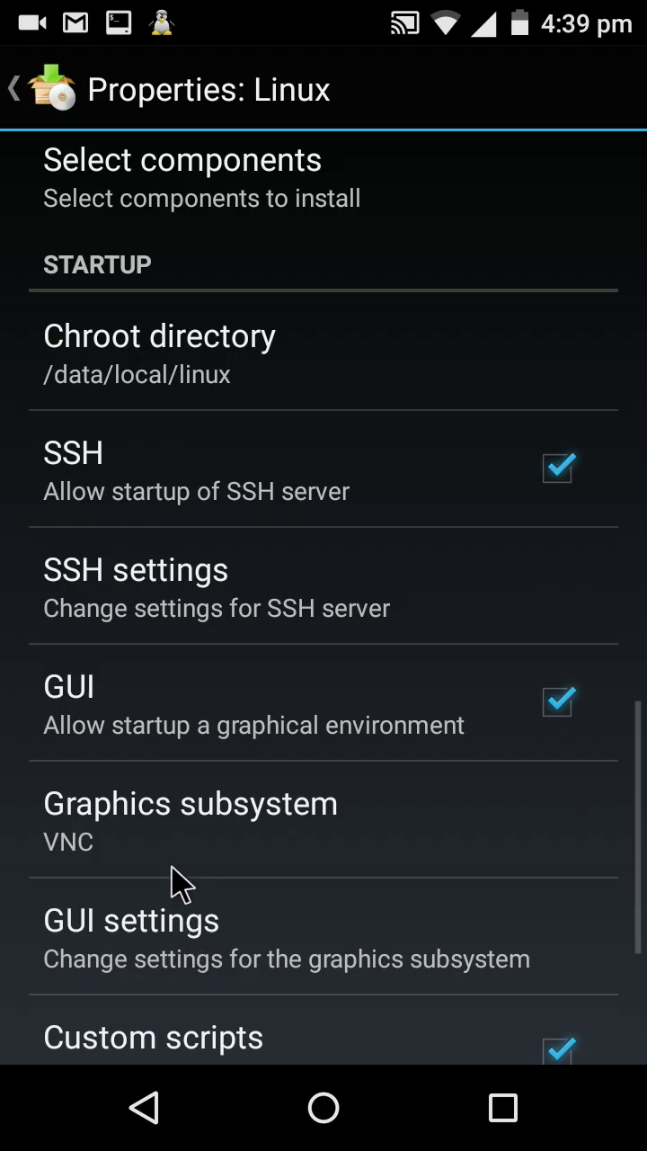
left_click(170, 921)
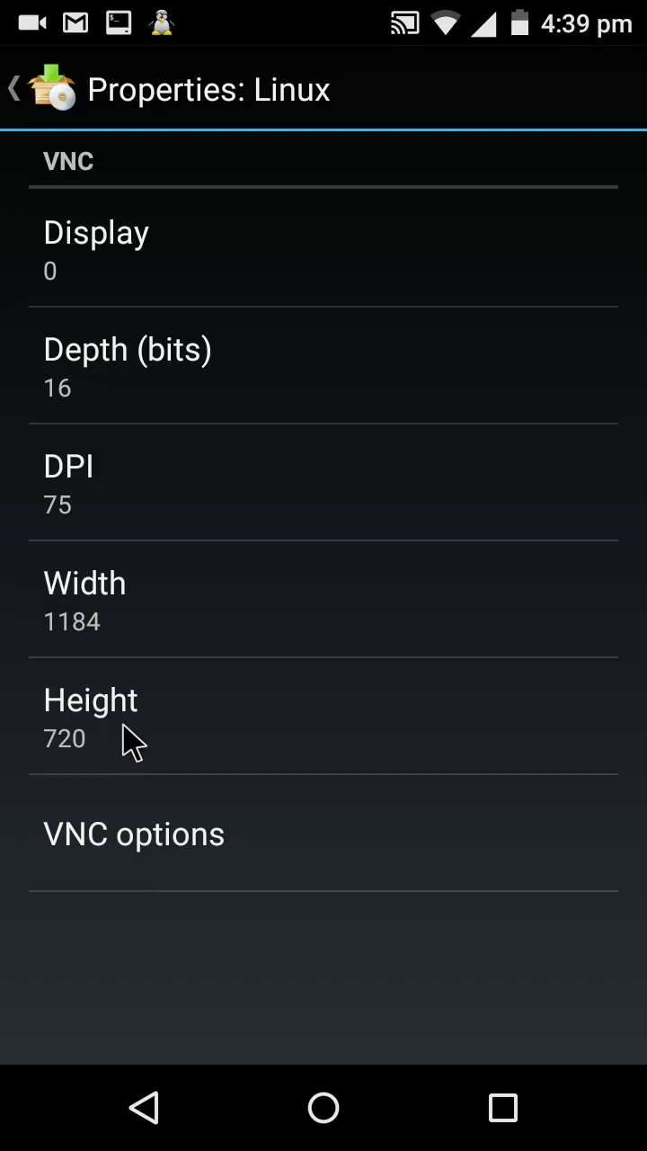
- Start the Kali container so partitions mount and SSH (:22) and VNC (:5900) run
left_click(144, 1108)
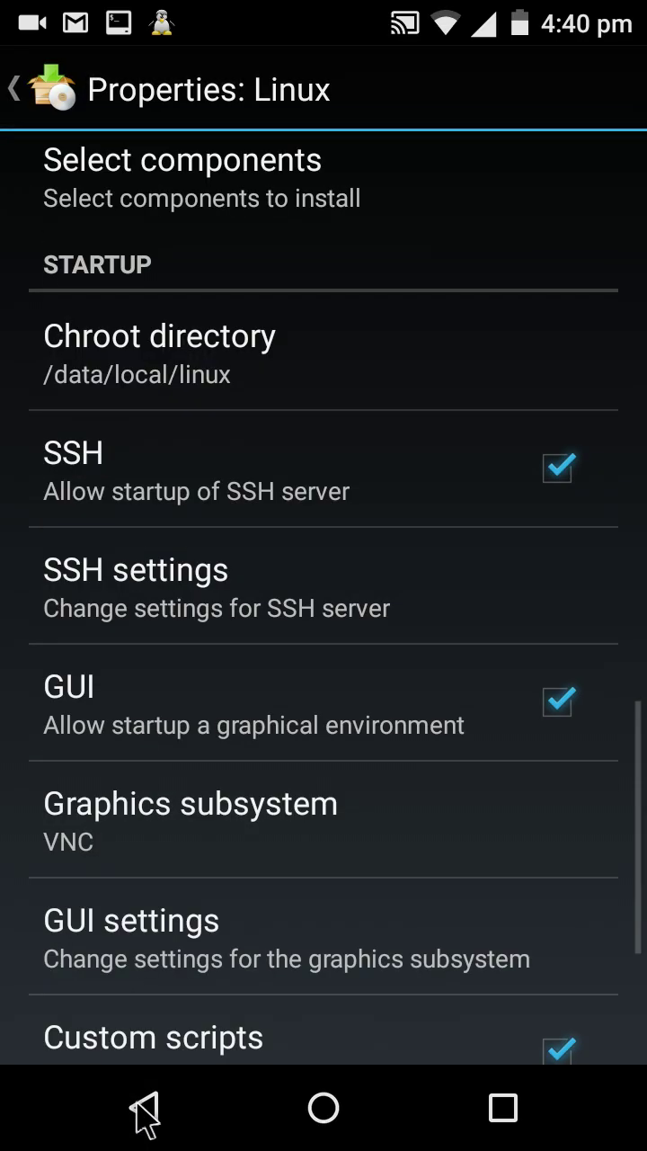
left_click(142, 1108)
left_click(485, 1025)
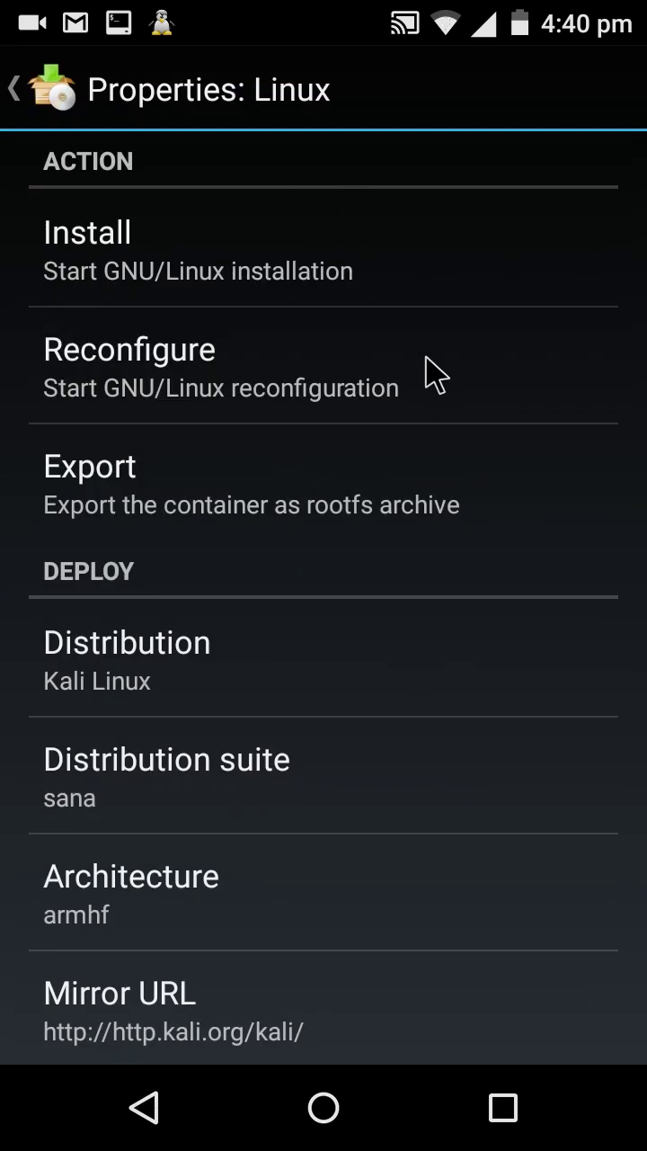
left_click(148, 1107)
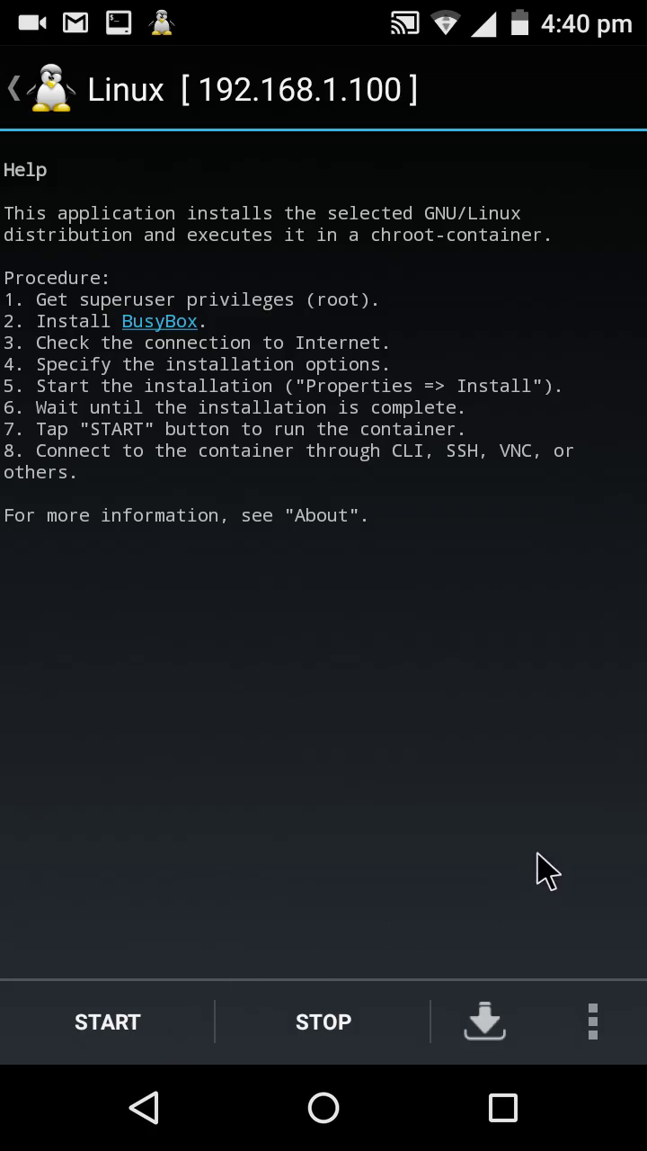
left_click(99, 1030)
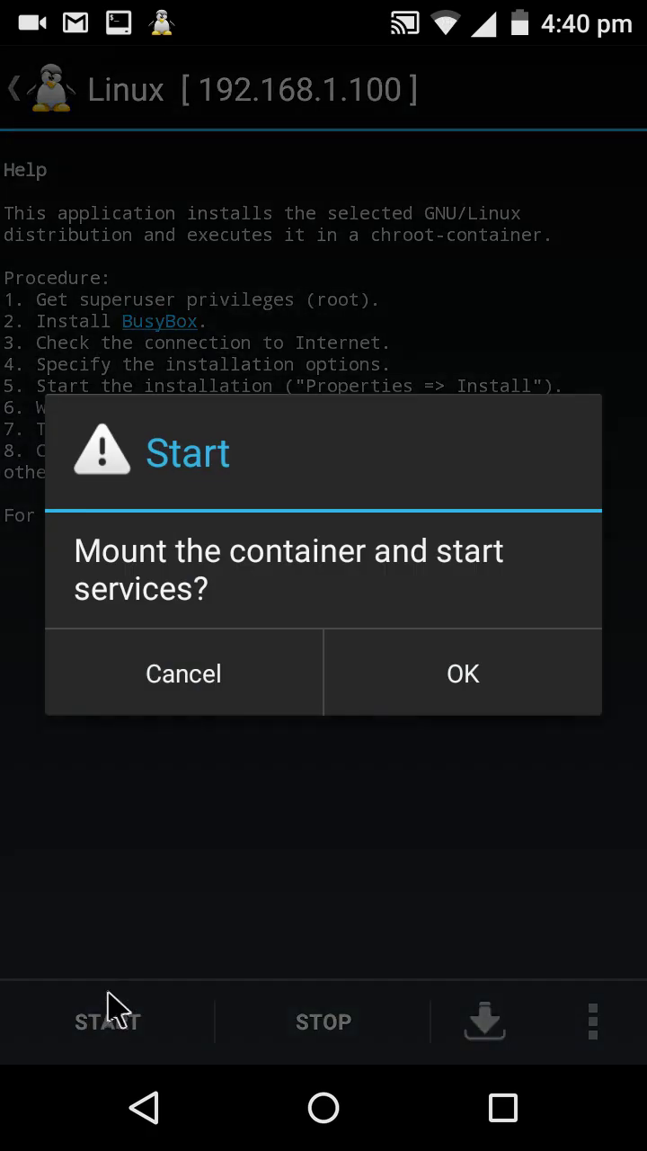
left_click(461, 696)
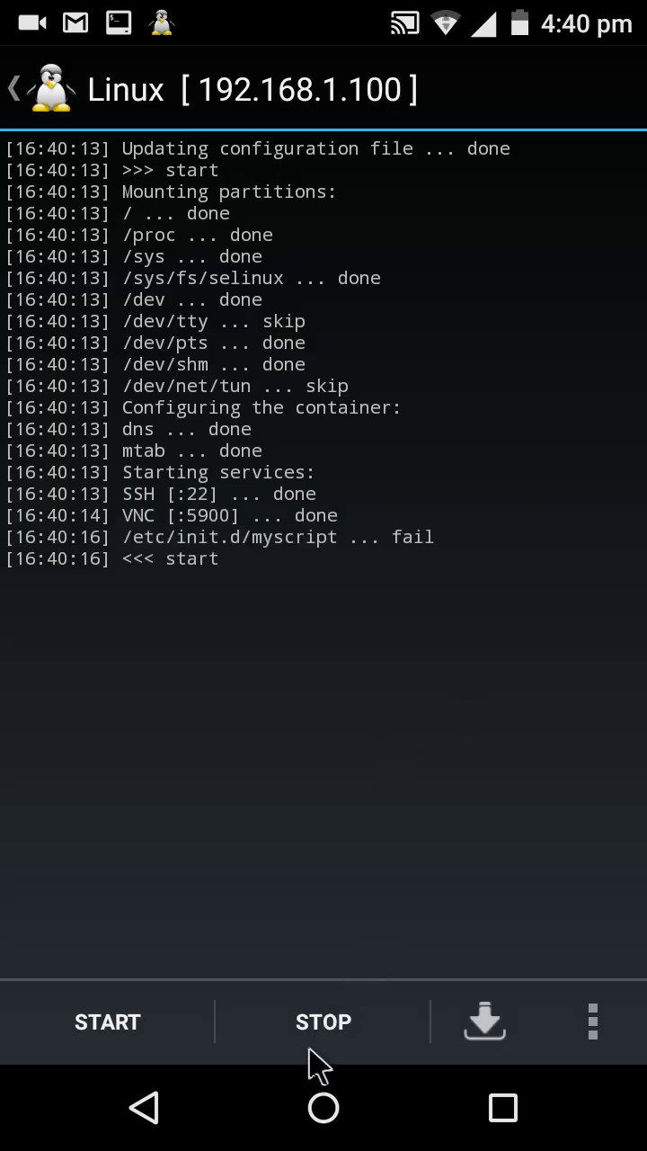
- Launch androidVNC, dismiss the welcome notes, and check the Kali profile's localhost:5900 address and stored password
left_click(322, 1108)
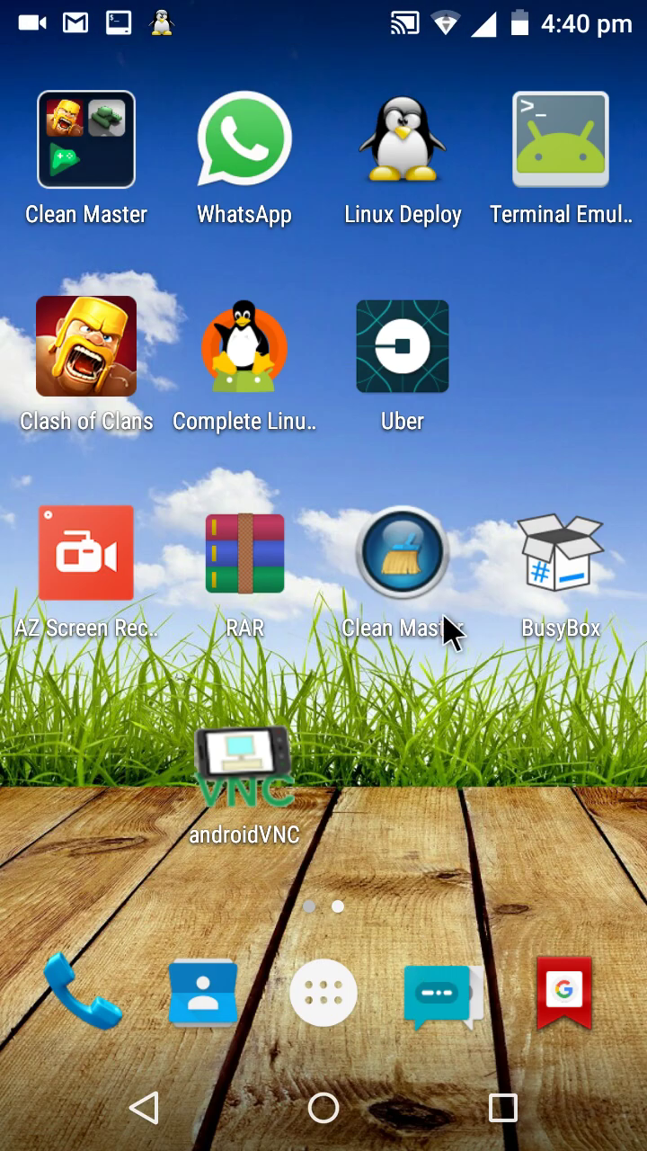
left_click(256, 735)
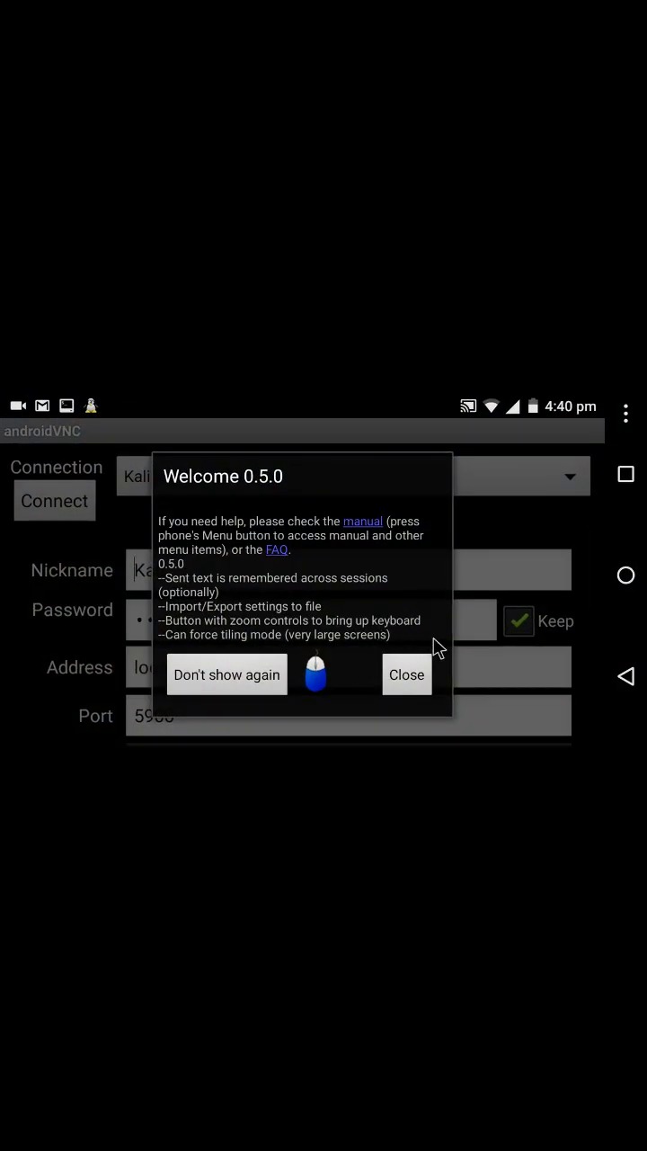
left_click(404, 682)
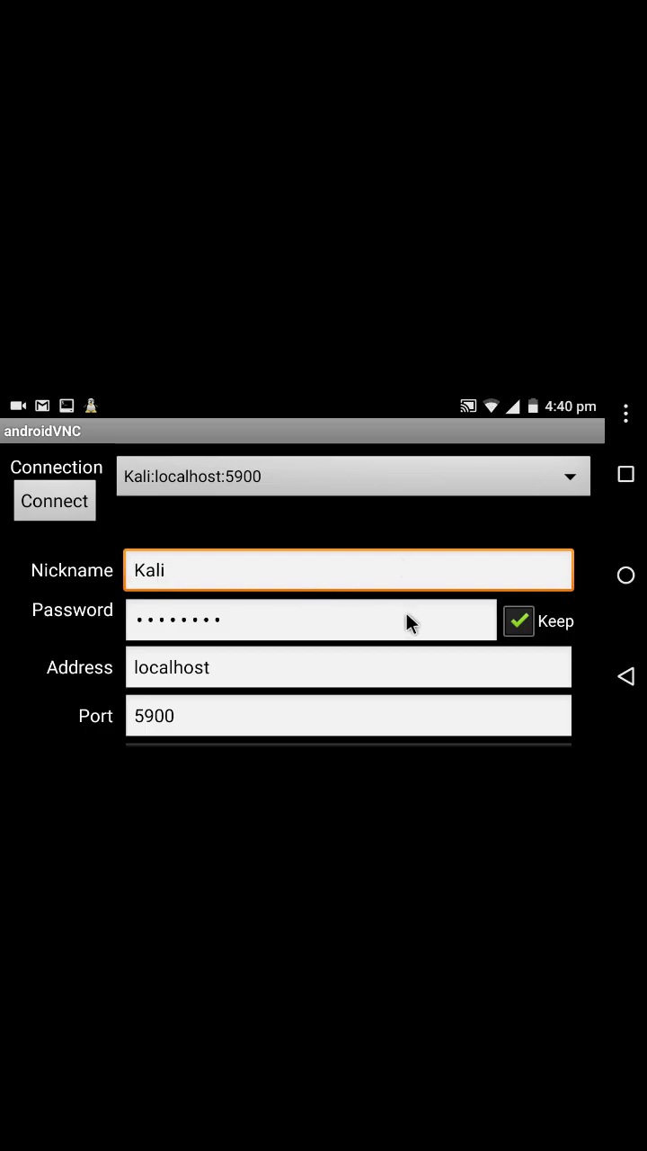
left_click(267, 620)
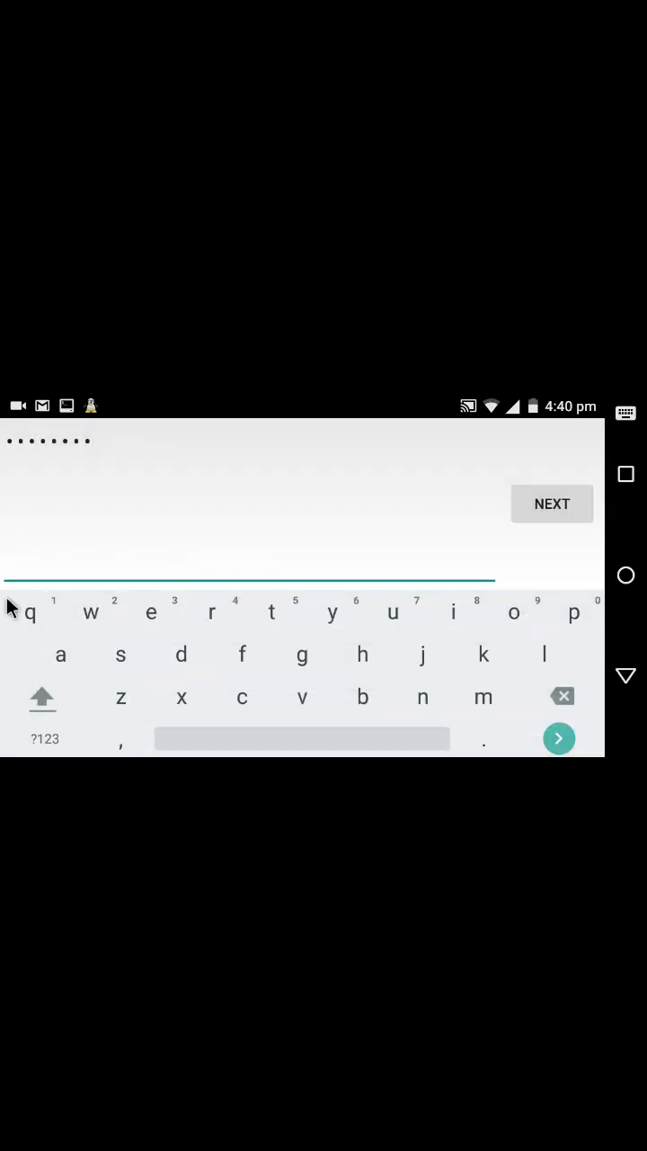
left_click(627, 682)
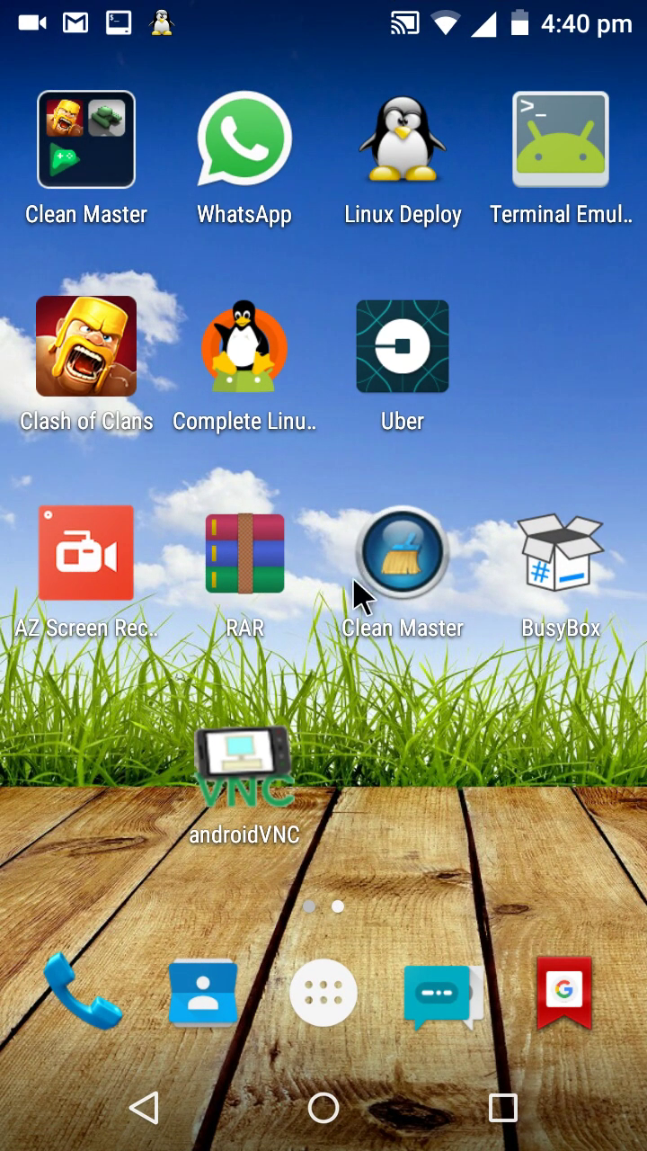
left_click(241, 753)
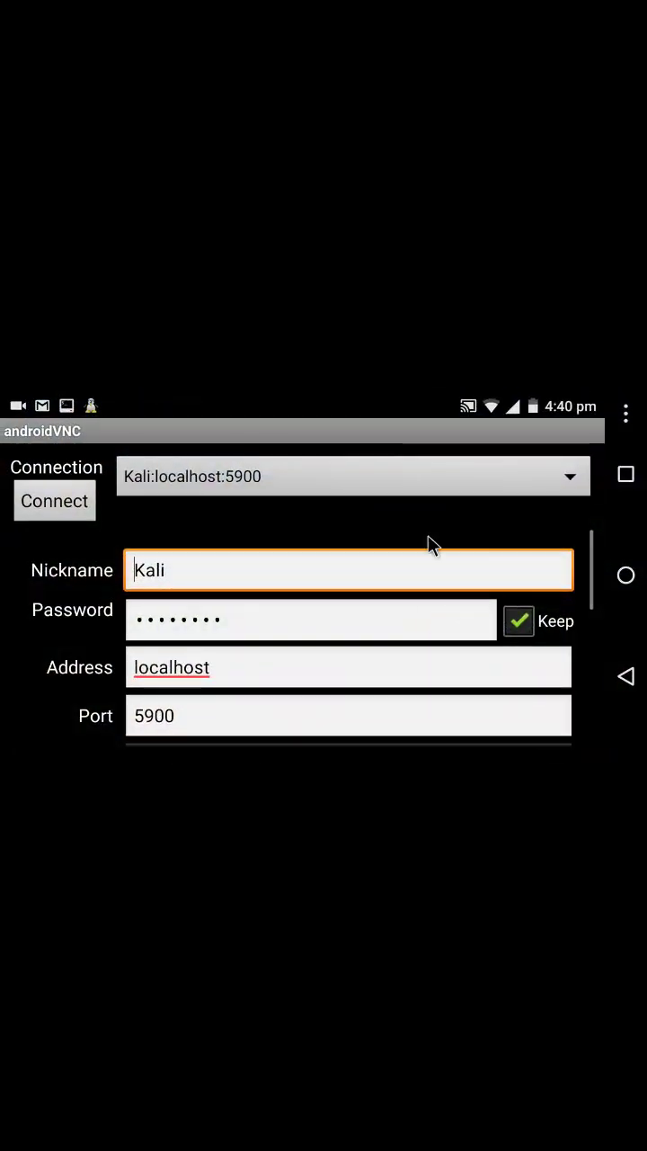
- Keep the colour format at 24-bit color (4 bpp) and connect to the Kali LXDE desktop
scroll(331, 607, "down", 1)
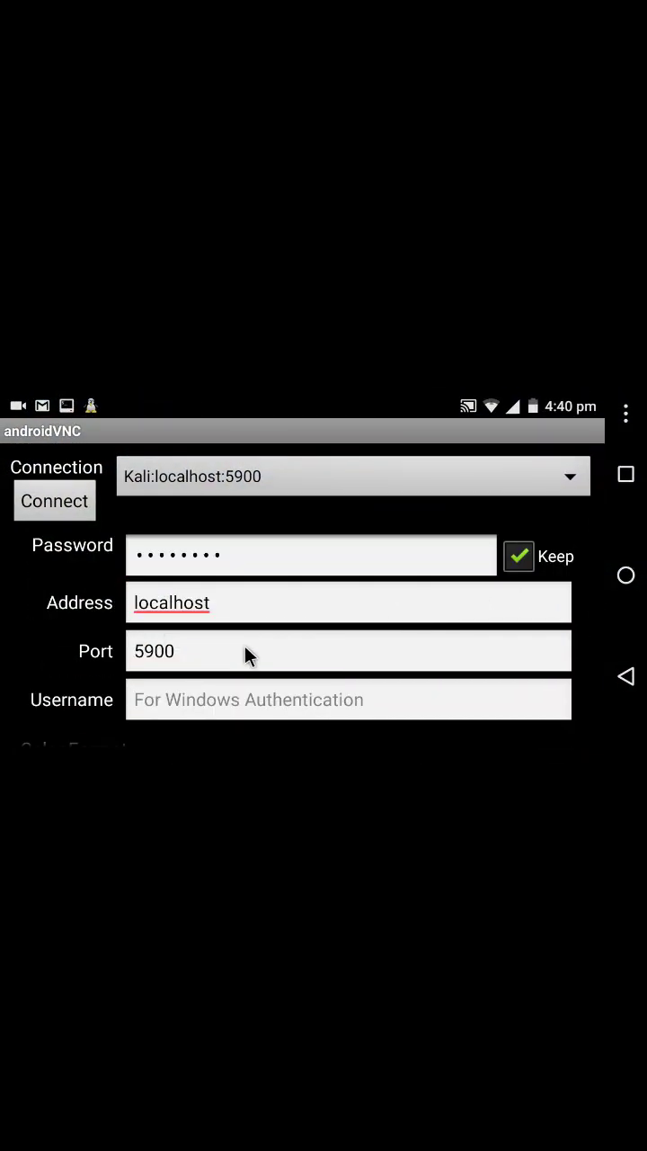
scroll(244, 647, "down", 1)
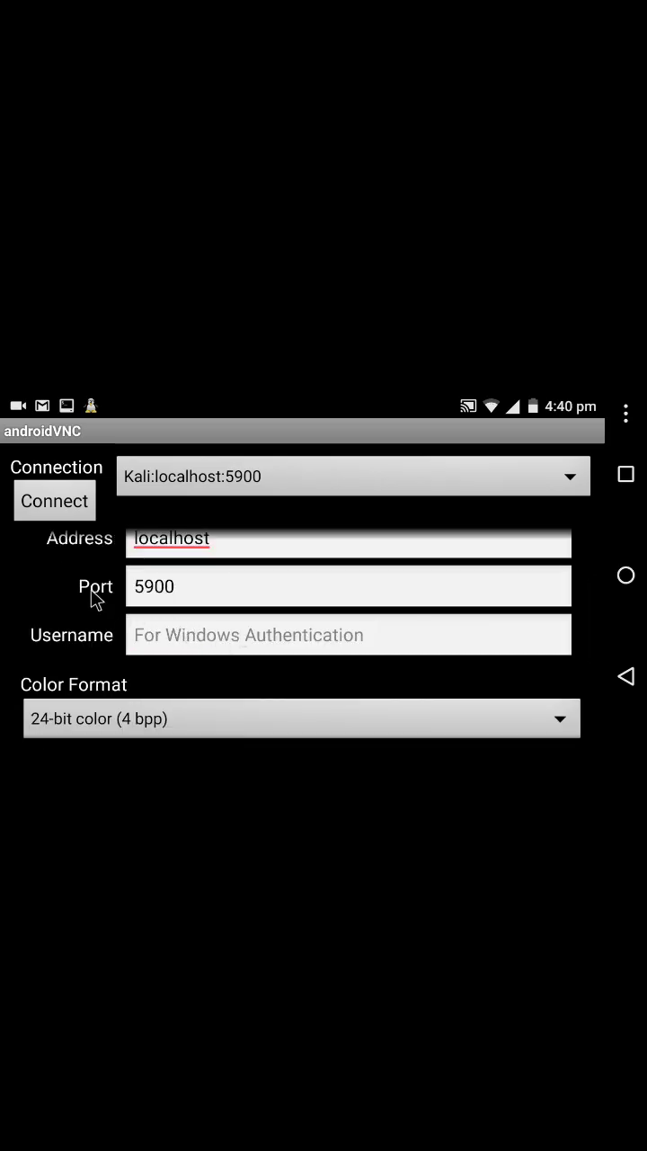
scroll(207, 601, "down", 1)
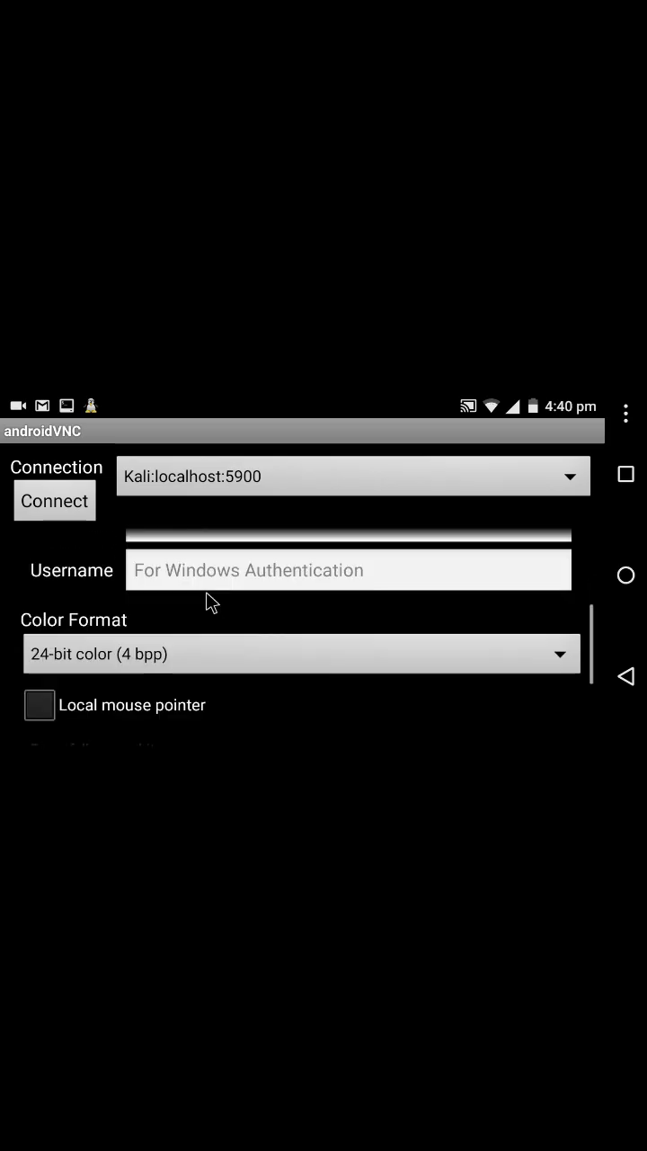
scroll(135, 637, "down", 1)
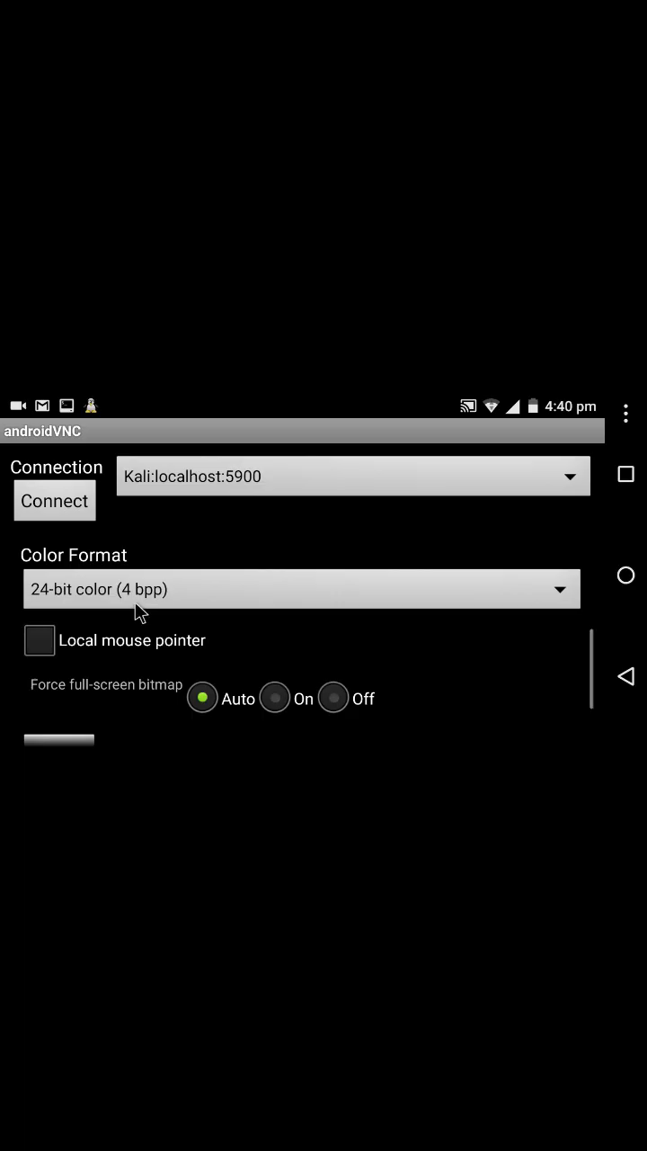
left_click(131, 589)
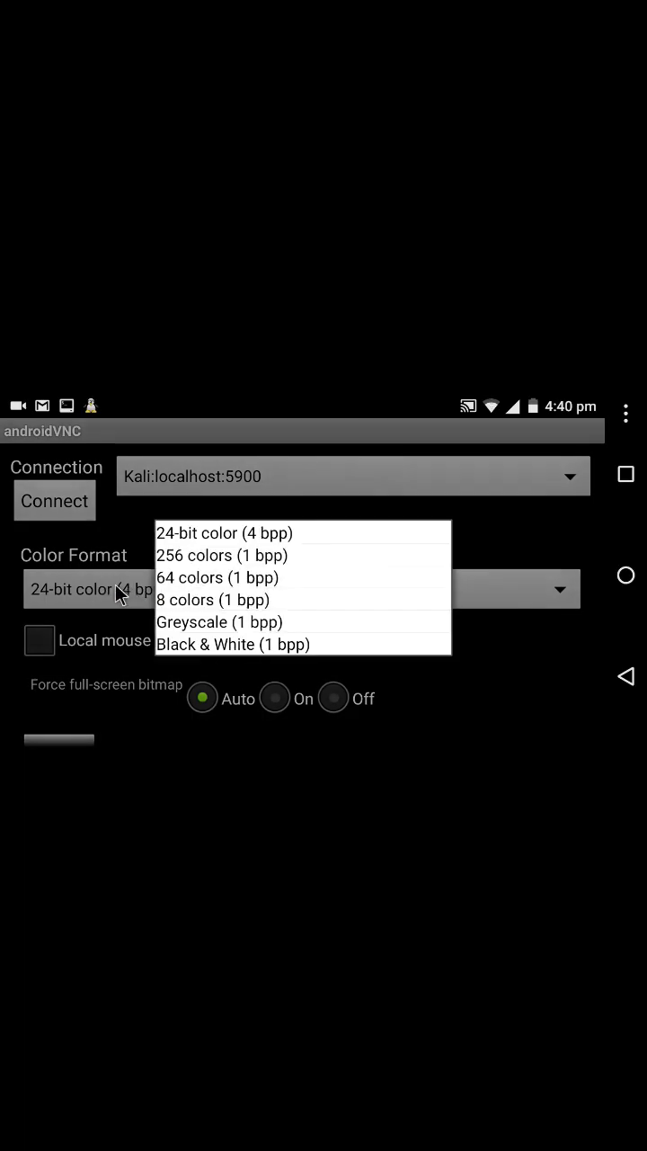
left_click(106, 572)
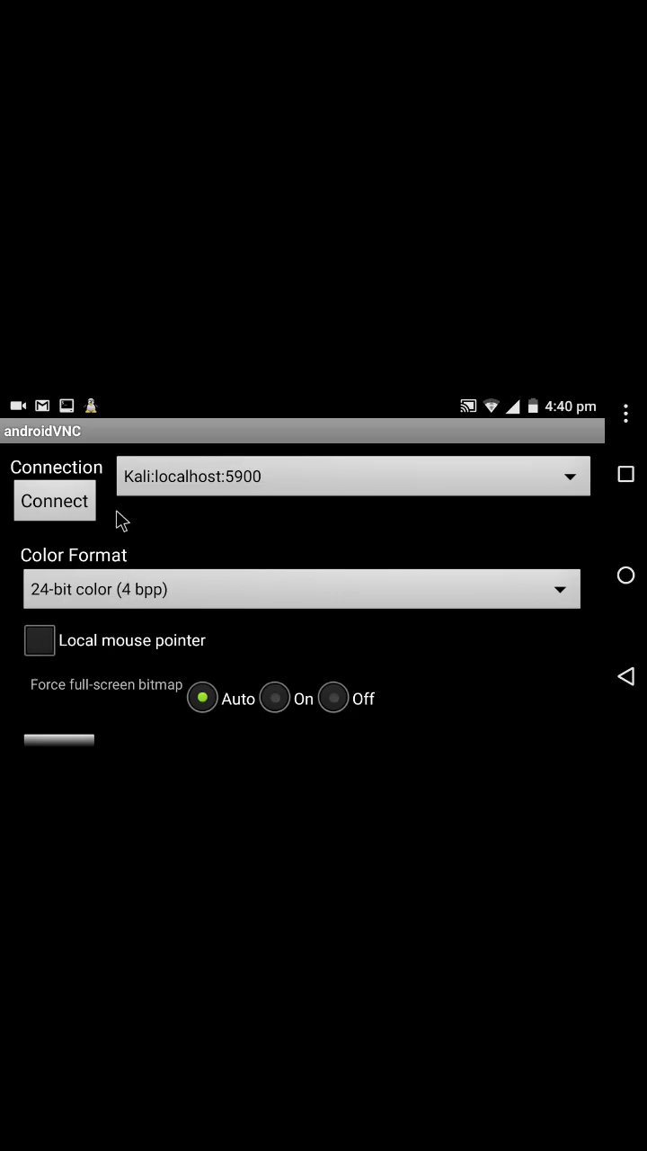
left_click(54, 501)
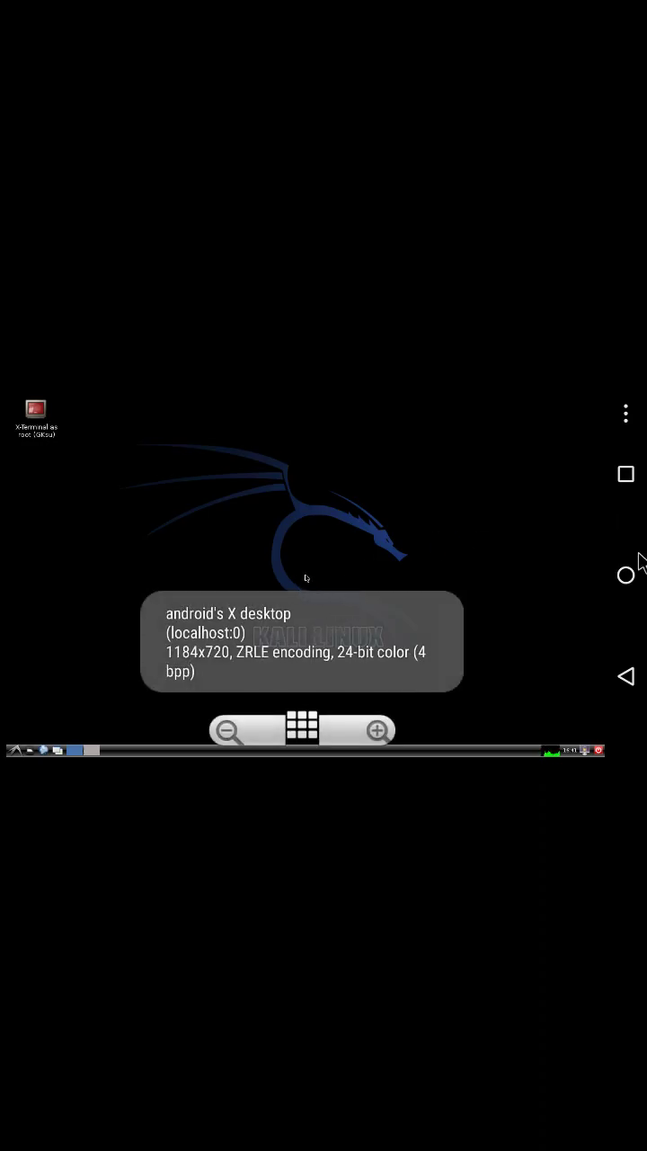
left_click_drag(477, 406, 477, 467)
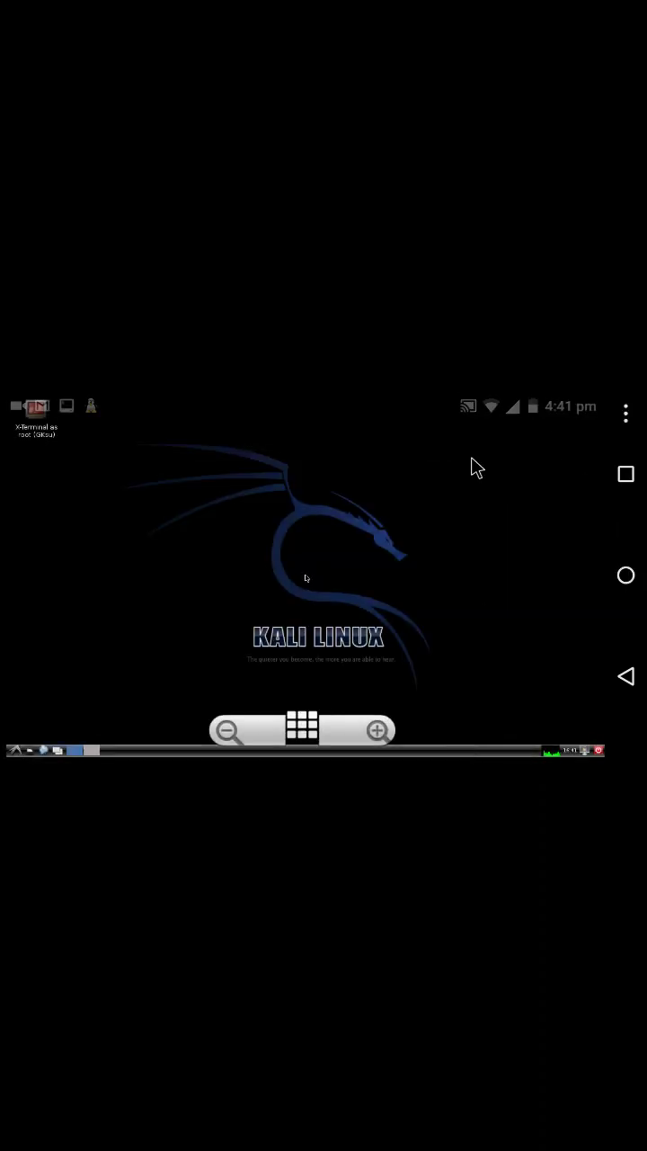
left_click(16, 750)
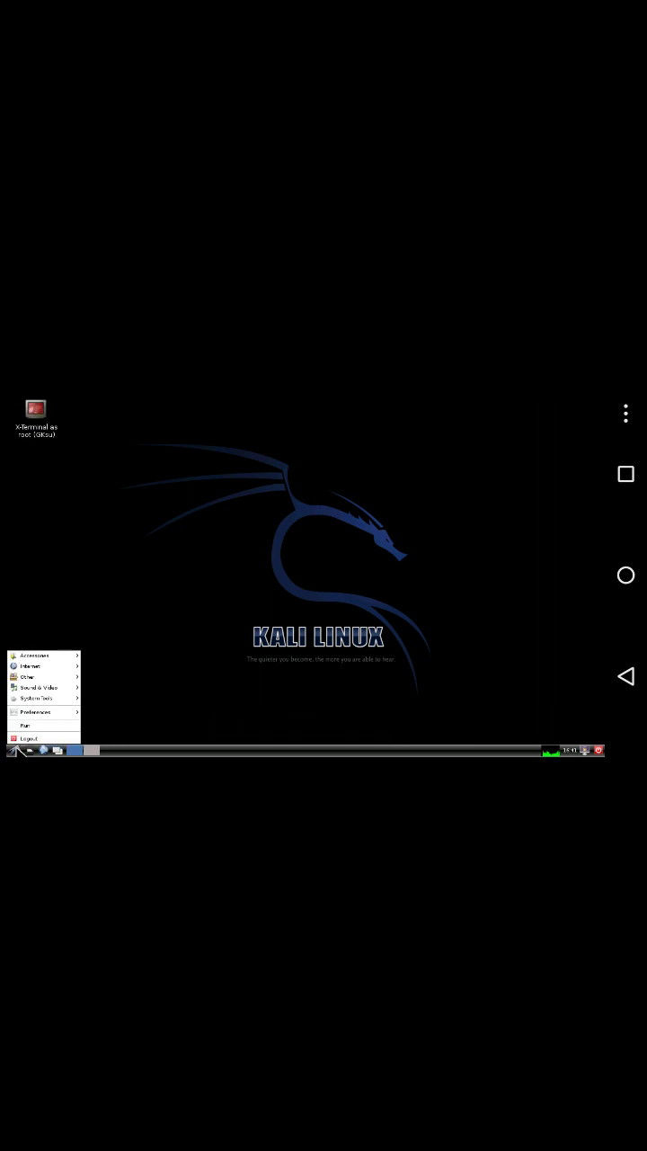
left_click(43, 697)
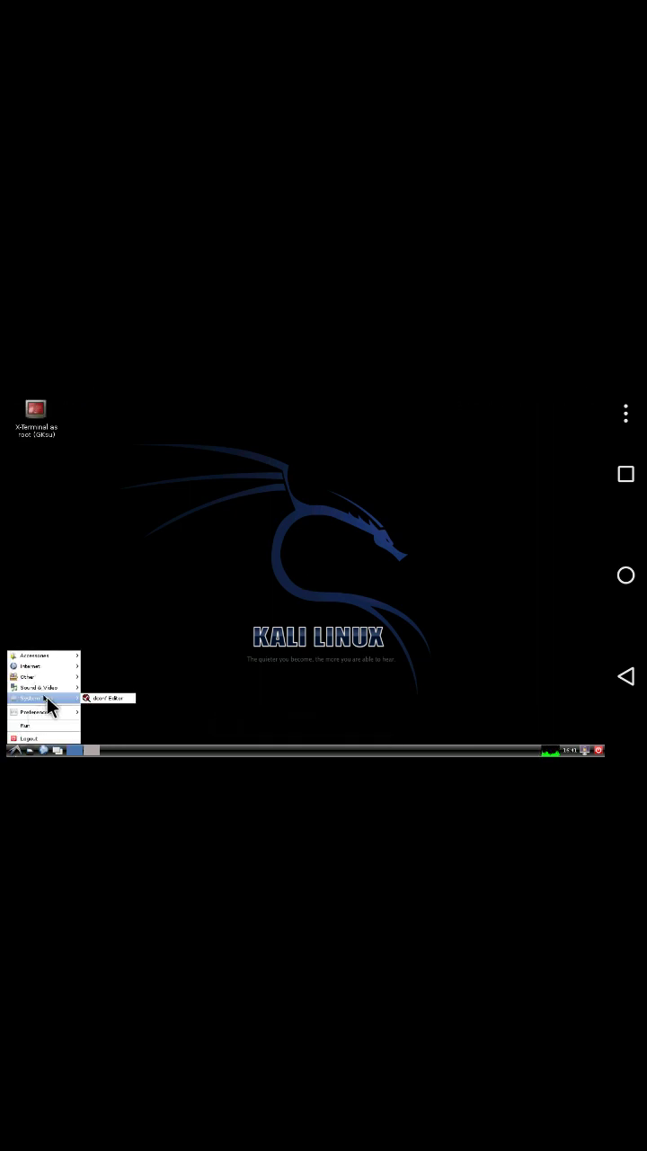
left_click(54, 655)
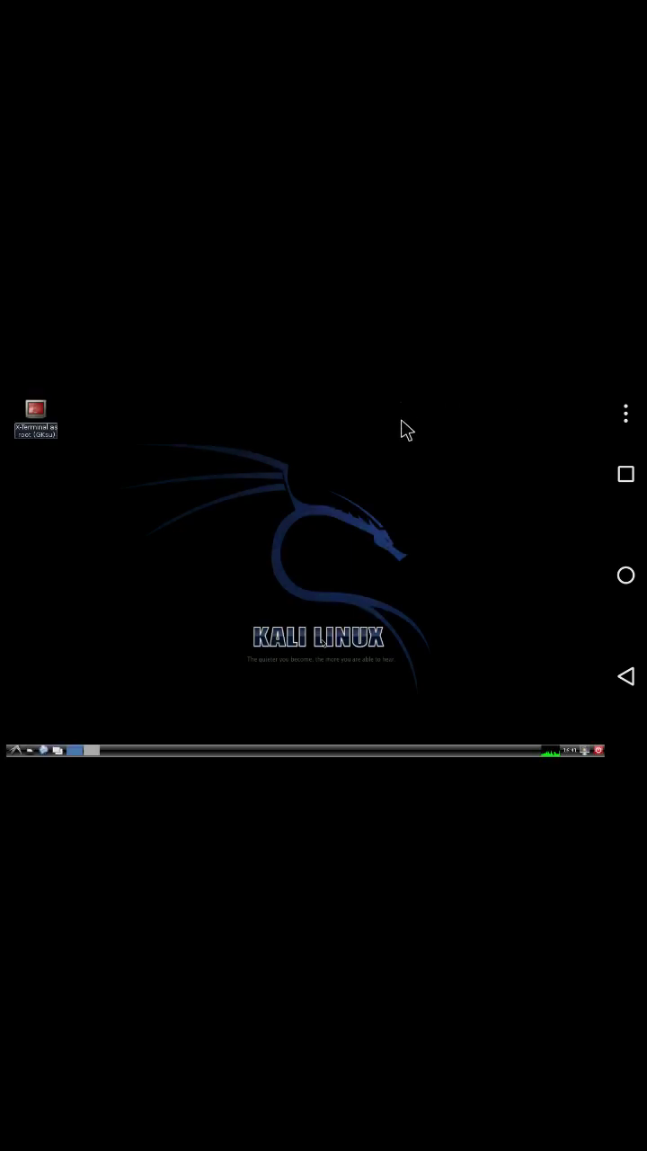
left_click_drag(563, 416, 563, 468)
left_click_drag(439, 599, 283, 548)
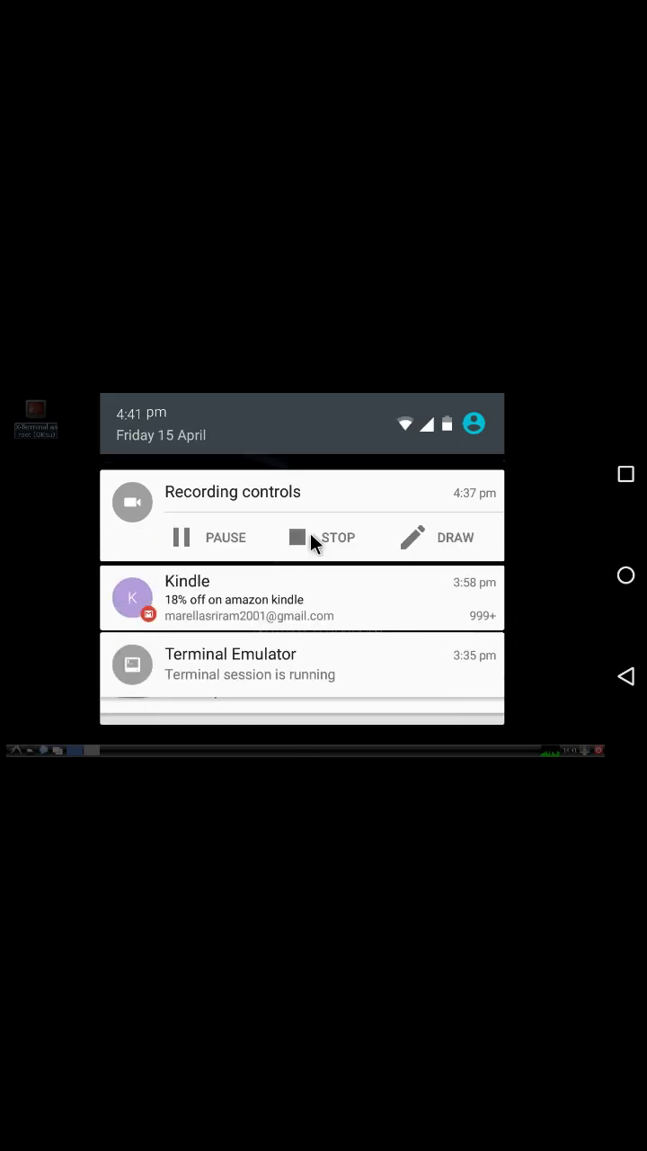